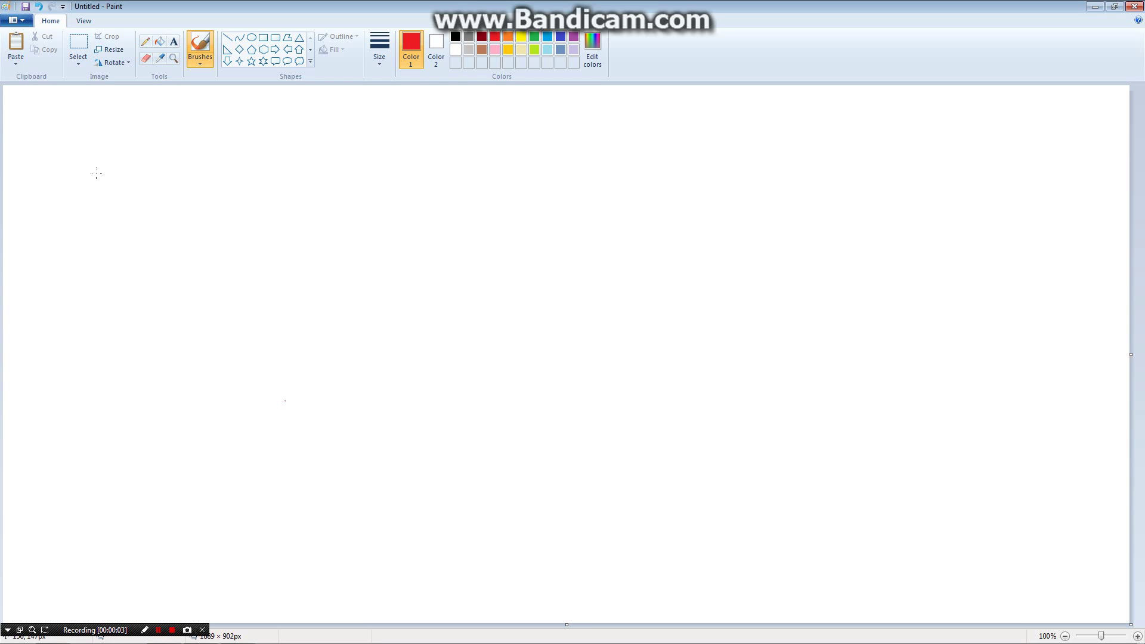
# Try the plain first brush with a red test stroke, then undo it.
pyautogui.click(199, 62)
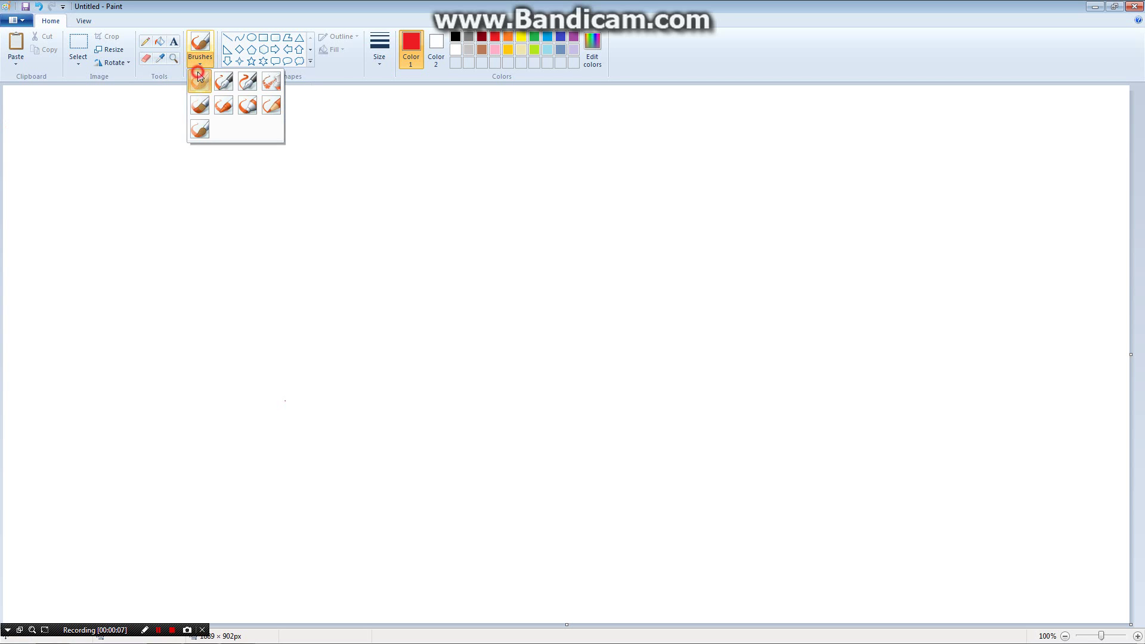
pyautogui.click(199, 76)
pyautogui.moveTo(246, 191)
pyautogui.mouseDown()
pyautogui.moveTo(215, 198)
pyautogui.moveTo(197, 232)
pyautogui.moveTo(242, 303)
pyautogui.mouseUp()
pyautogui.hotkey('ctrl', 'z')
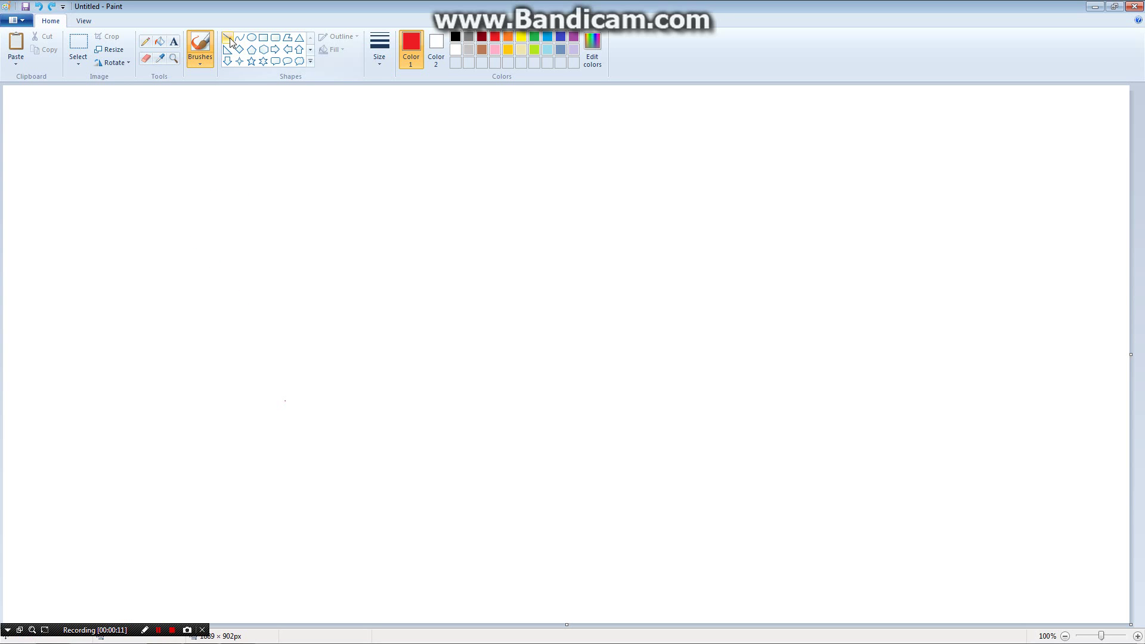
# Choose Calligraphy brush 1, paint a curved test stroke, then undo it.
pyautogui.click(200, 60)
pyautogui.click(220, 85)
pyautogui.click(201, 59)
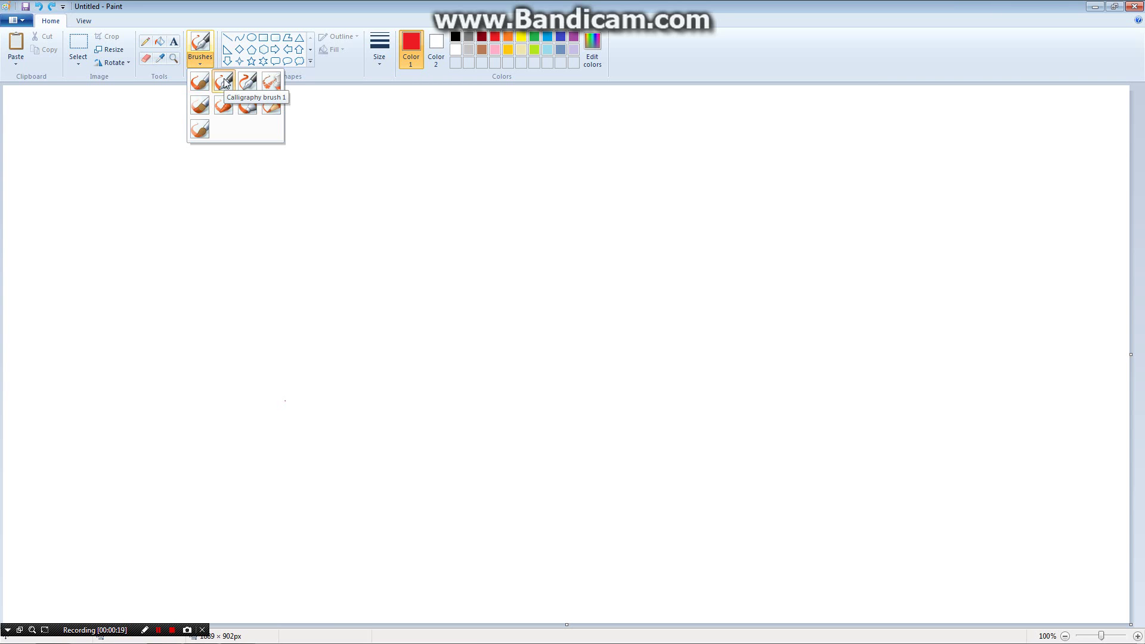
pyautogui.click(224, 82)
pyautogui.moveTo(317, 384); pyautogui.dragTo(108, 197)
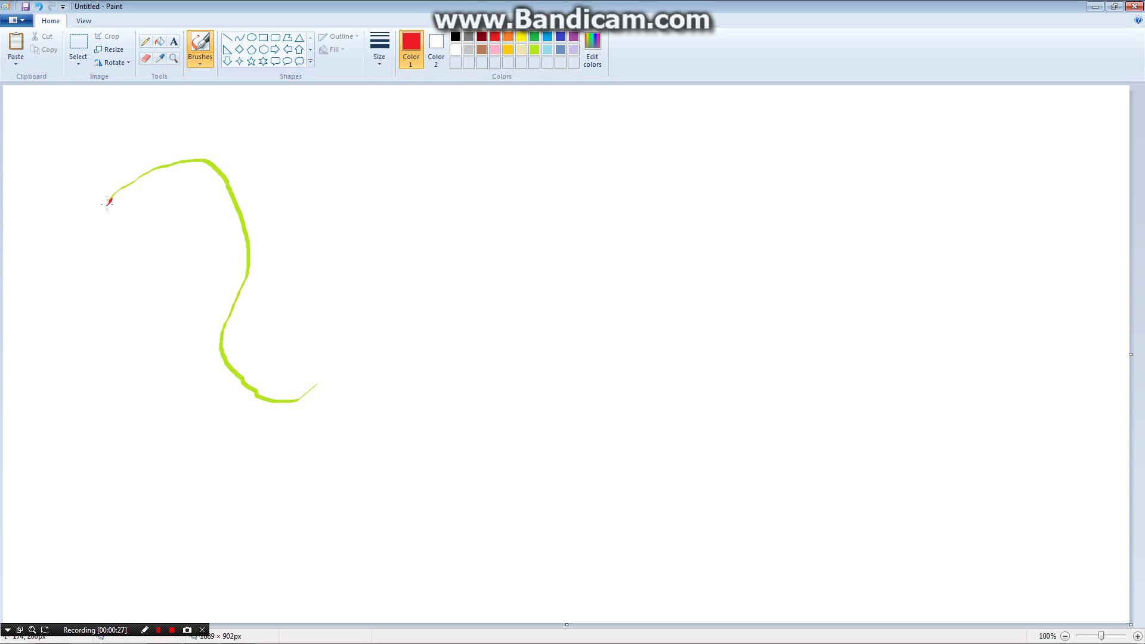
pyautogui.hotkey('ctrl', 'z')
# Test Calligraphy brush 2 with a red stroke, then undo it.
pyautogui.click(200, 57)
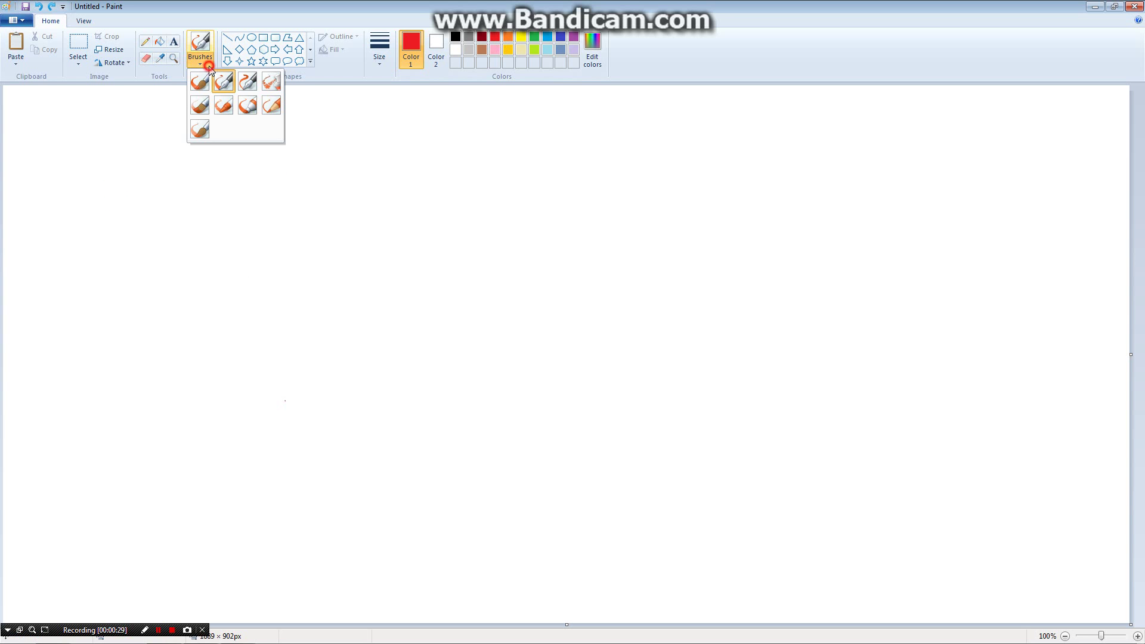
pyautogui.click(247, 79)
pyautogui.moveTo(173, 190)
pyautogui.mouseDown()
pyautogui.moveTo(357, 430)
pyautogui.moveTo(411, 450)
pyautogui.mouseUp()
pyautogui.hotkey('ctrl', 'z')
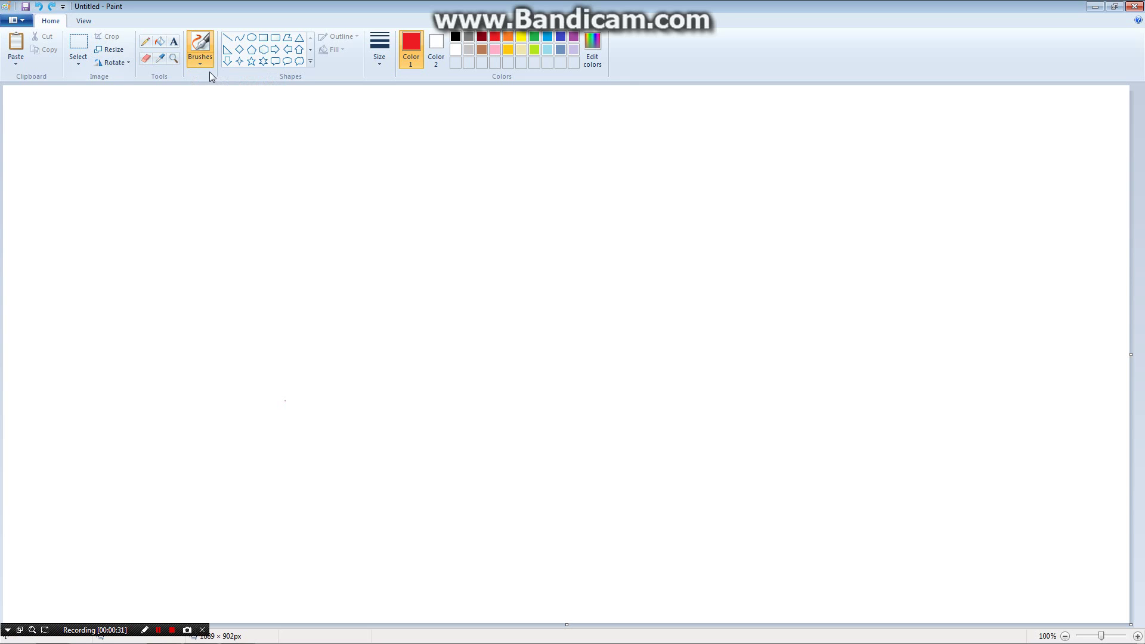
# Switch to the airbrush, spray a red curve and a letter G, undoing each.
pyautogui.click(200, 51)
pyautogui.click(270, 84)
pyautogui.moveTo(340, 209)
pyautogui.mouseDown()
pyautogui.moveTo(316, 210)
pyautogui.moveTo(274, 282)
pyautogui.moveTo(341, 405)
pyautogui.moveTo(389, 422)
pyautogui.moveTo(349, 394)
pyautogui.mouseUp()
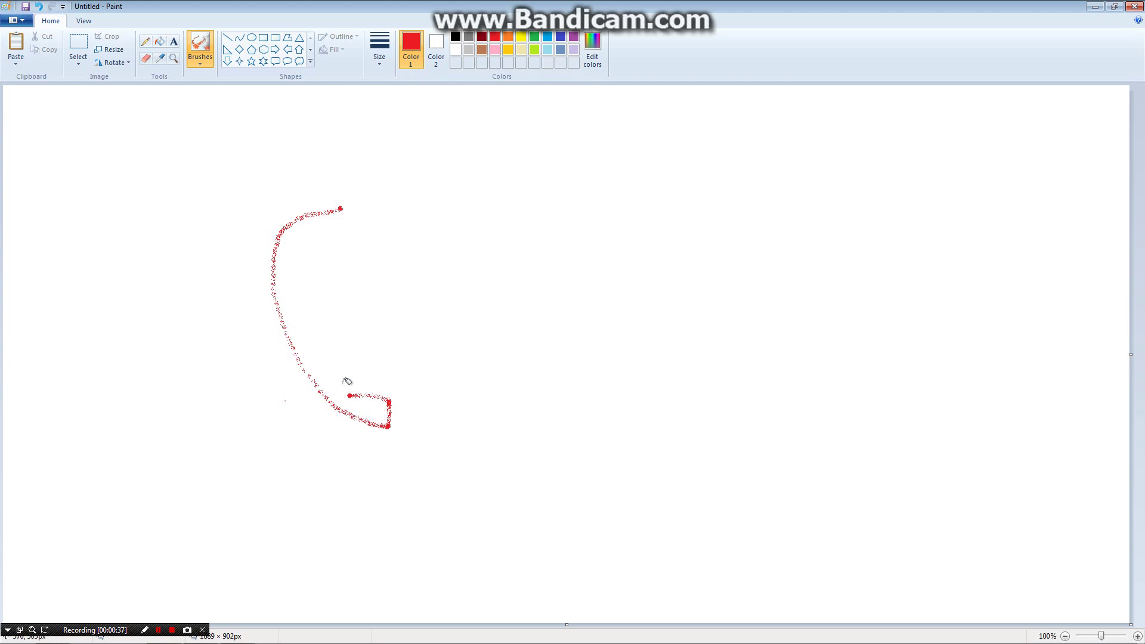
pyautogui.hotkey('ctrl', 'z')
pyautogui.moveTo(352, 212)
pyautogui.mouseDown()
pyautogui.moveTo(308, 282)
pyautogui.moveTo(363, 400)
pyautogui.moveTo(368, 337)
pyautogui.mouseUp()
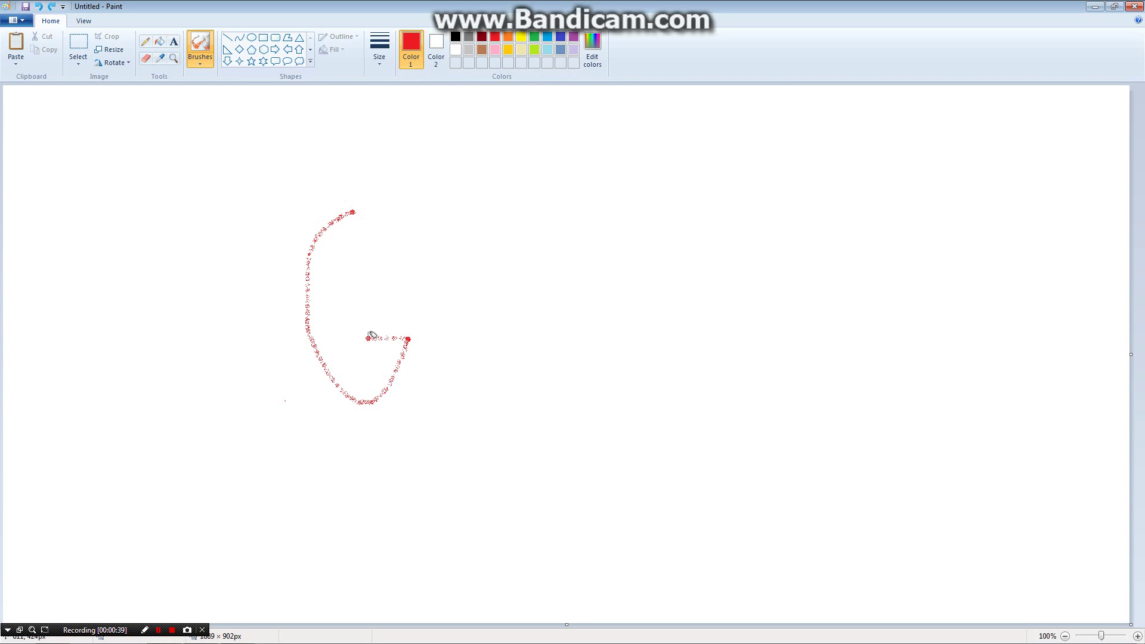
pyautogui.hotkey('ctrl', 'z')
# Try another brush style with a red curve and a hook stroke, undoing both.
pyautogui.click(199, 59)
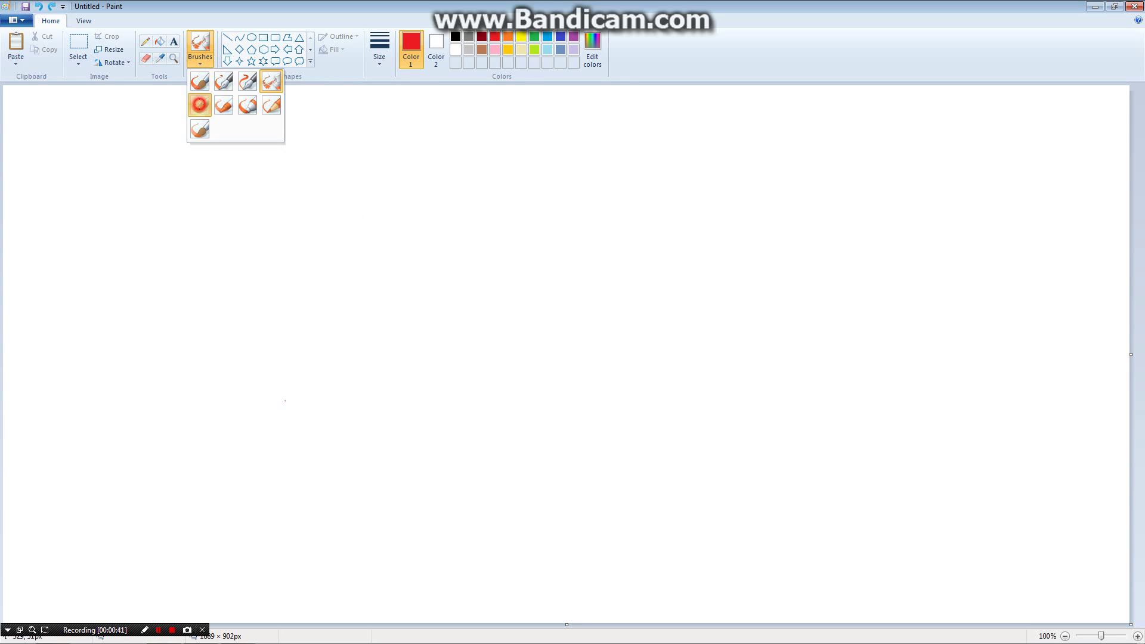
pyautogui.click(199, 105)
pyautogui.moveTo(235, 153)
pyautogui.mouseDown()
pyautogui.moveTo(196, 230)
pyautogui.moveTo(223, 337)
pyautogui.moveTo(292, 414)
pyautogui.moveTo(398, 441)
pyautogui.moveTo(407, 415)
pyautogui.moveTo(308, 369)
pyautogui.mouseUp()
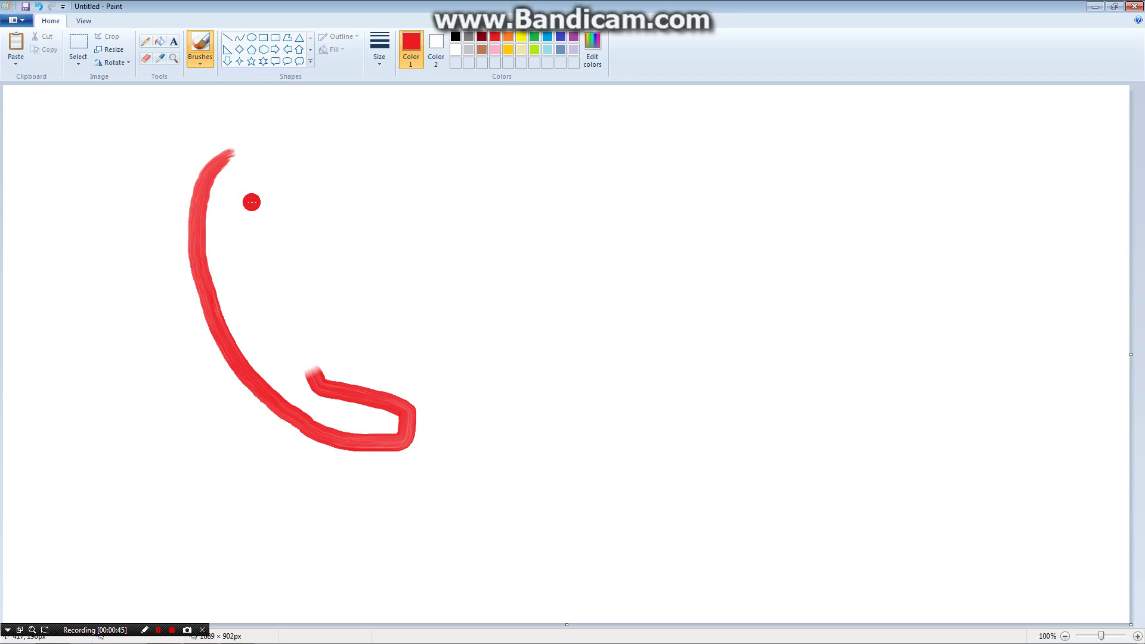
pyautogui.hotkey('ctrl', 'z')
pyautogui.moveTo(251, 202)
pyautogui.mouseDown()
pyautogui.moveTo(223, 244)
pyautogui.moveTo(253, 367)
pyautogui.moveTo(291, 346)
pyautogui.moveTo(254, 331)
pyautogui.mouseUp()
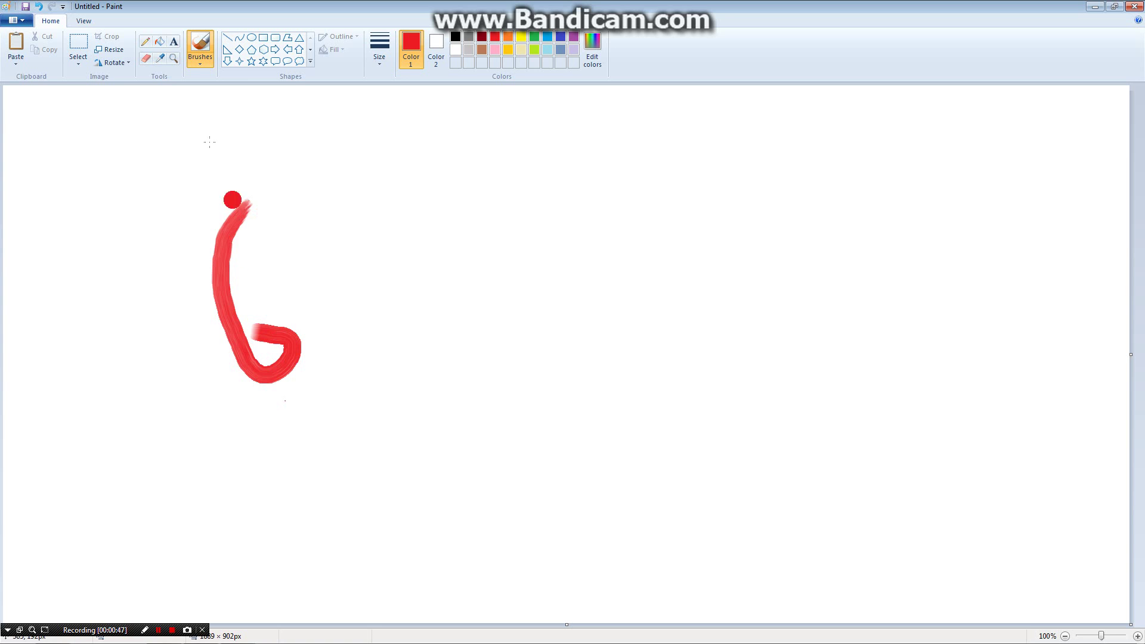
pyautogui.hotkey('ctrl', 'z')
pyautogui.click(200, 60)
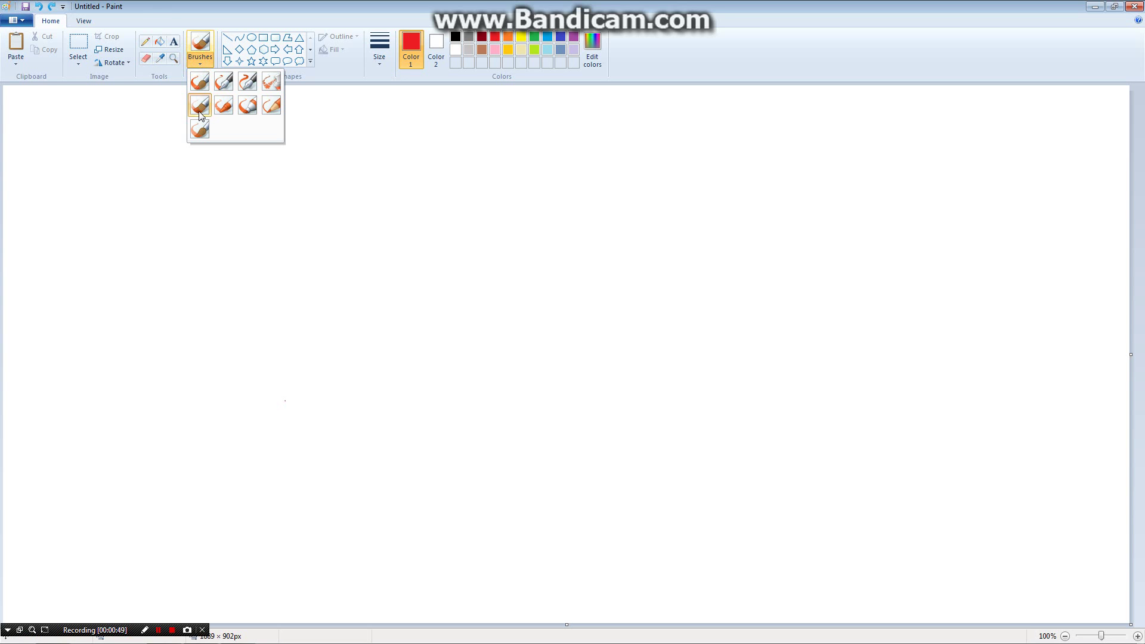
# Test the oil brush and a textured brush with red strokes, undoing them.
pyautogui.click(200, 105)
pyautogui.moveTo(270, 279)
pyautogui.mouseDown()
pyautogui.moveTo(192, 340)
pyautogui.moveTo(291, 389)
pyautogui.moveTo(256, 353)
pyautogui.mouseUp()
pyautogui.hotkey('ctrl', 'z')
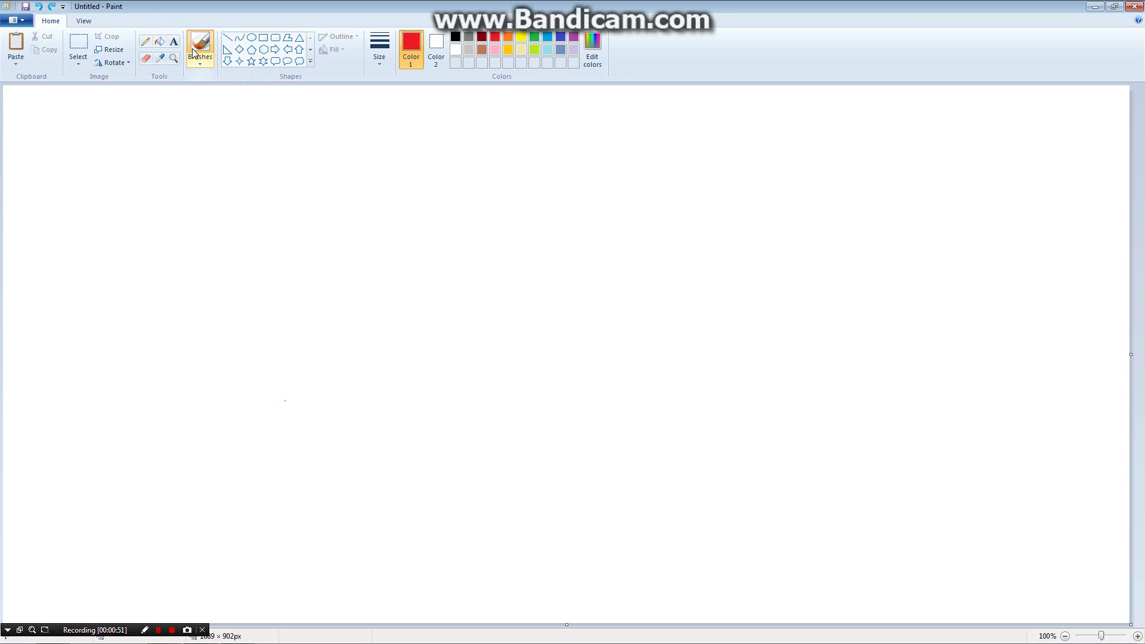
pyautogui.click(200, 54)
pyautogui.click(224, 106)
pyautogui.moveTo(254, 174)
pyautogui.mouseDown()
pyautogui.moveTo(242, 203)
pyautogui.moveTo(268, 277)
pyautogui.moveTo(303, 295)
pyautogui.moveTo(349, 277)
pyautogui.moveTo(332, 251)
pyautogui.moveTo(291, 246)
pyautogui.mouseUp()
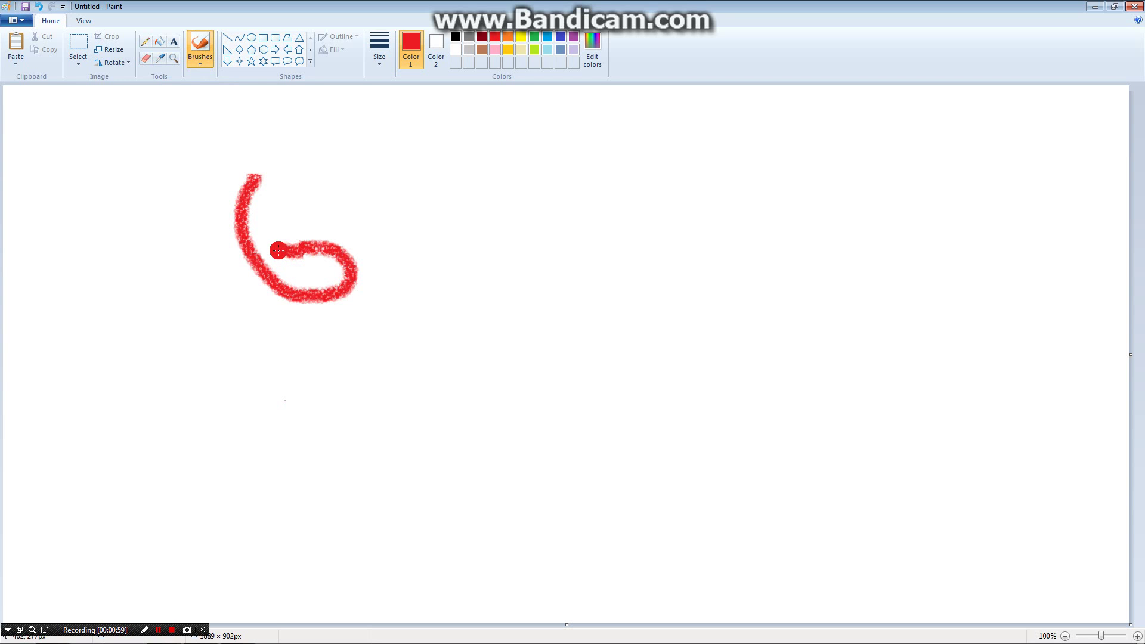
pyautogui.hotkey('ctrl', 'z')
pyautogui.click(197, 65)
pyautogui.click(238, 361)
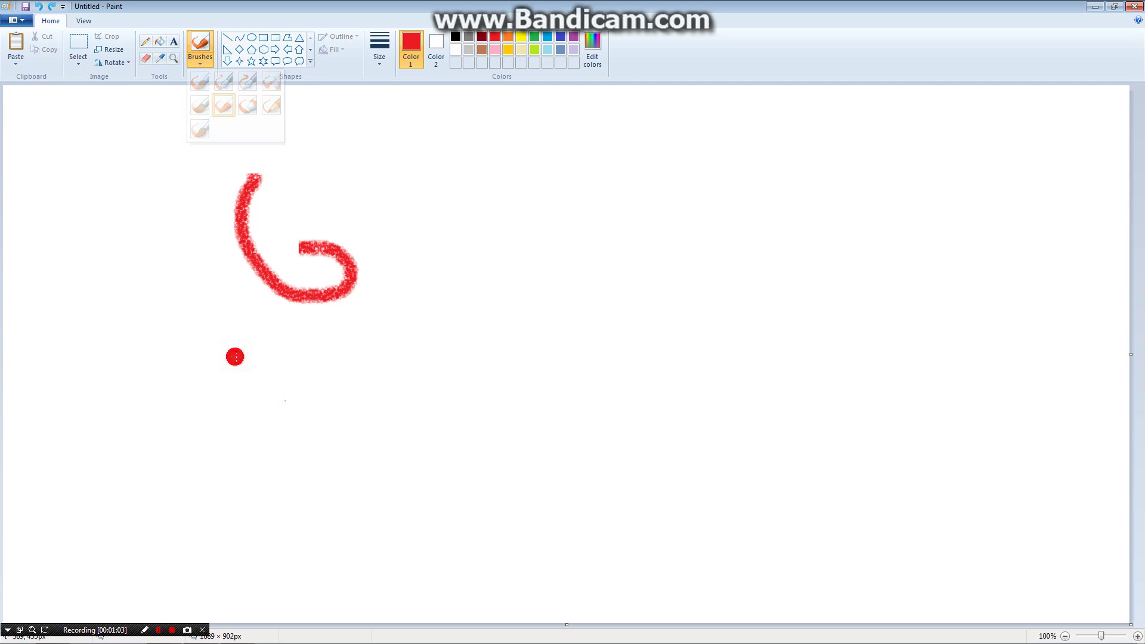
pyautogui.hotkey('ctrl', 'z')
# Try another brush style with a red hook and a looping stroke, undoing both.
pyautogui.click(198, 63)
pyautogui.click(249, 119)
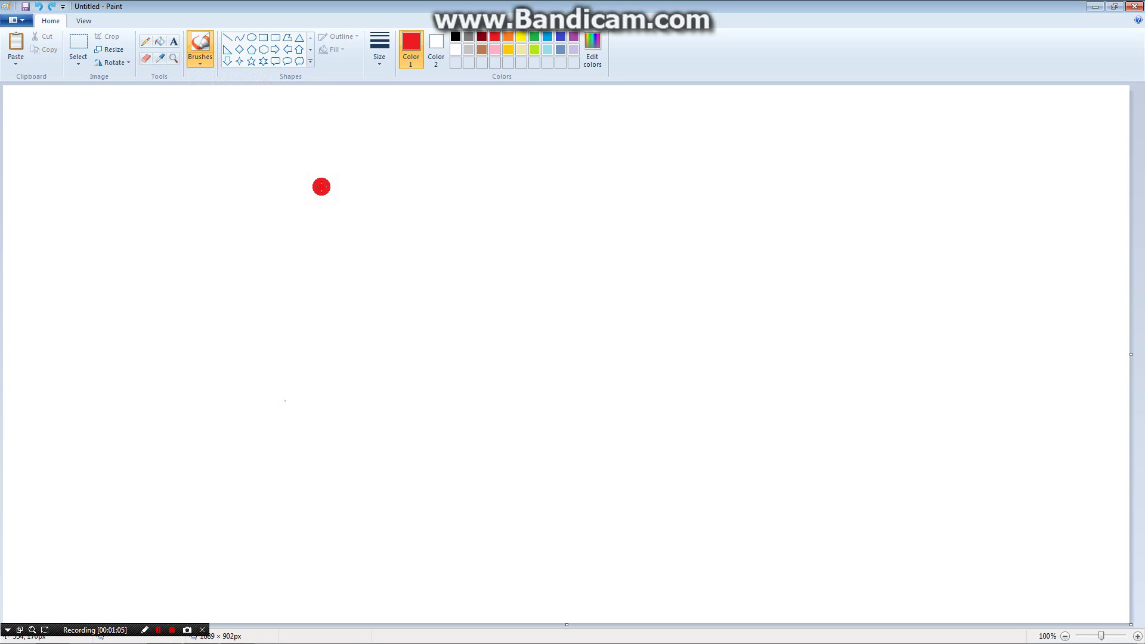
pyautogui.moveTo(320, 184)
pyautogui.mouseDown()
pyautogui.moveTo(278, 211)
pyautogui.moveTo(343, 328)
pyautogui.moveTo(399, 334)
pyautogui.moveTo(403, 308)
pyautogui.moveTo(292, 305)
pyautogui.moveTo(285, 295)
pyautogui.moveTo(286, 231)
pyautogui.moveTo(316, 190)
pyautogui.mouseUp()
pyautogui.hotkey('ctrl', 'z')
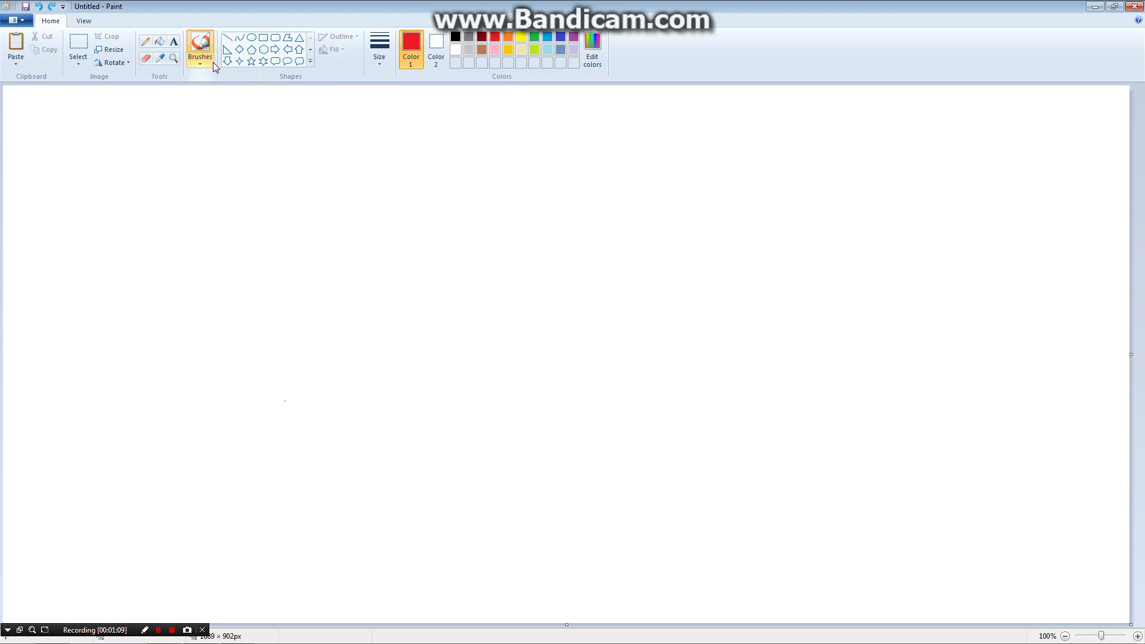
pyautogui.click(213, 62)
pyautogui.moveTo(297, 183)
pyautogui.mouseDown()
pyautogui.moveTo(305, 298)
pyautogui.moveTo(369, 330)
pyautogui.moveTo(420, 278)
pyautogui.moveTo(348, 314)
pyautogui.moveTo(382, 361)
pyautogui.mouseUp()
pyautogui.hotkey('ctrl', 'z')
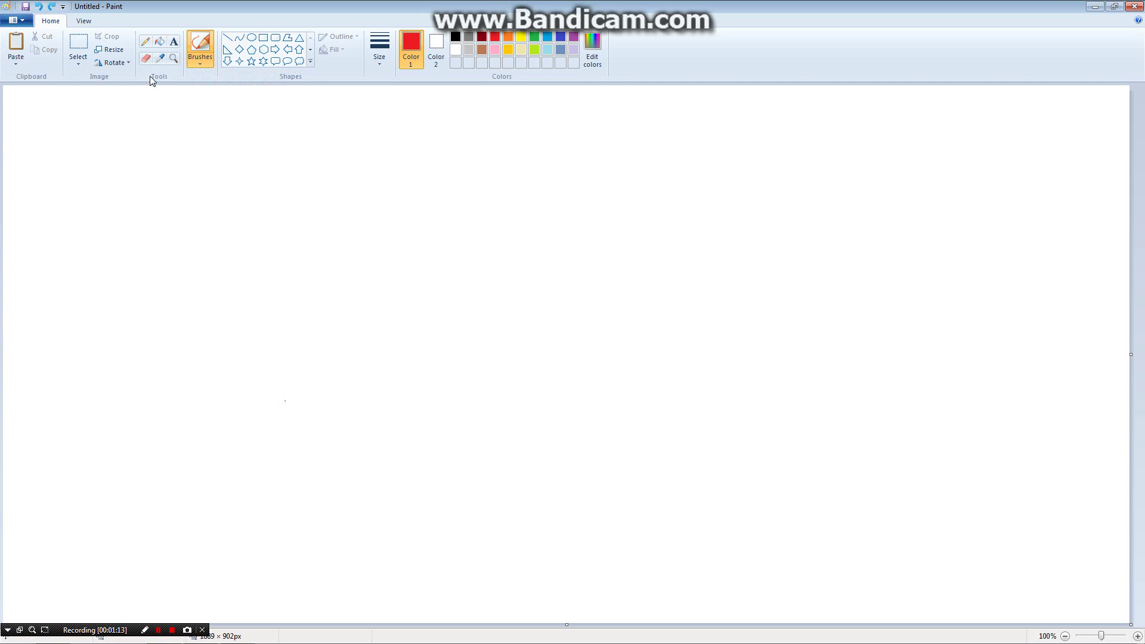
# Test two more brush styles with red strokes, undoing each.
pyautogui.click(200, 59)
pyautogui.click(202, 129)
pyautogui.moveTo(219, 203)
pyautogui.mouseDown()
pyautogui.moveTo(179, 276)
pyautogui.moveTo(306, 314)
pyautogui.moveTo(194, 359)
pyautogui.mouseUp()
pyautogui.hotkey('ctrl', 'z')
pyautogui.click(200, 60)
pyautogui.click(200, 107)
pyautogui.moveTo(258, 169)
pyautogui.mouseDown()
pyautogui.moveTo(213, 345)
pyautogui.moveTo(179, 331)
pyautogui.mouseUp()
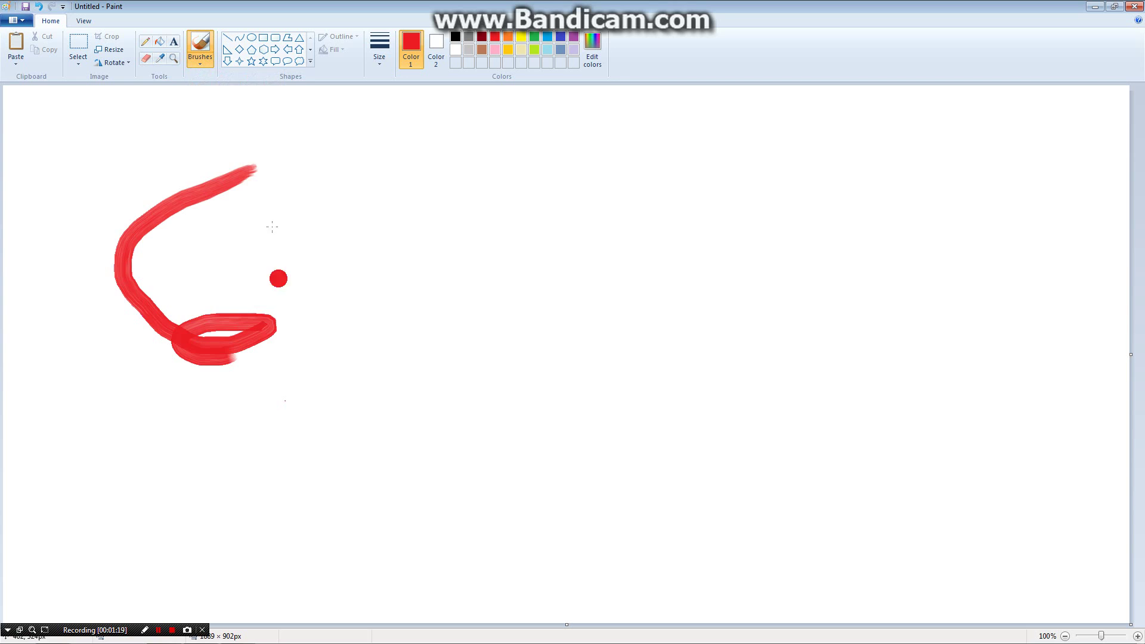
pyautogui.hotkey('ctrl', 'z')
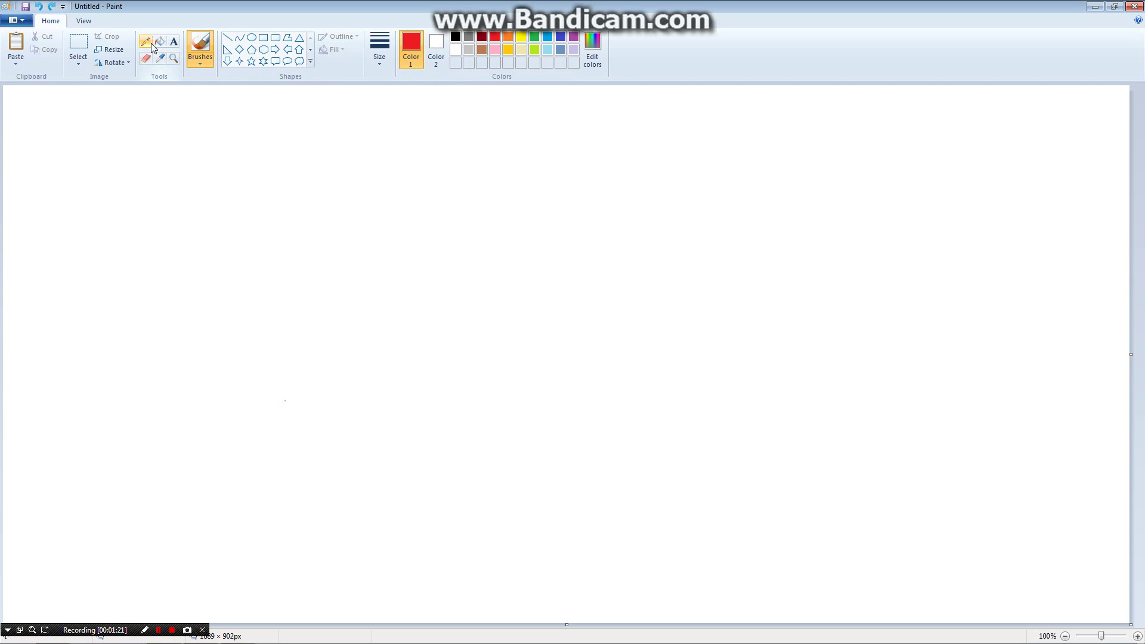
# Draw two thin red pencil curves, undoing each one.
pyautogui.click(150, 44)
pyautogui.moveTo(264, 188)
pyautogui.mouseDown()
pyautogui.moveTo(220, 211)
pyautogui.moveTo(257, 294)
pyautogui.moveTo(293, 272)
pyautogui.mouseUp()
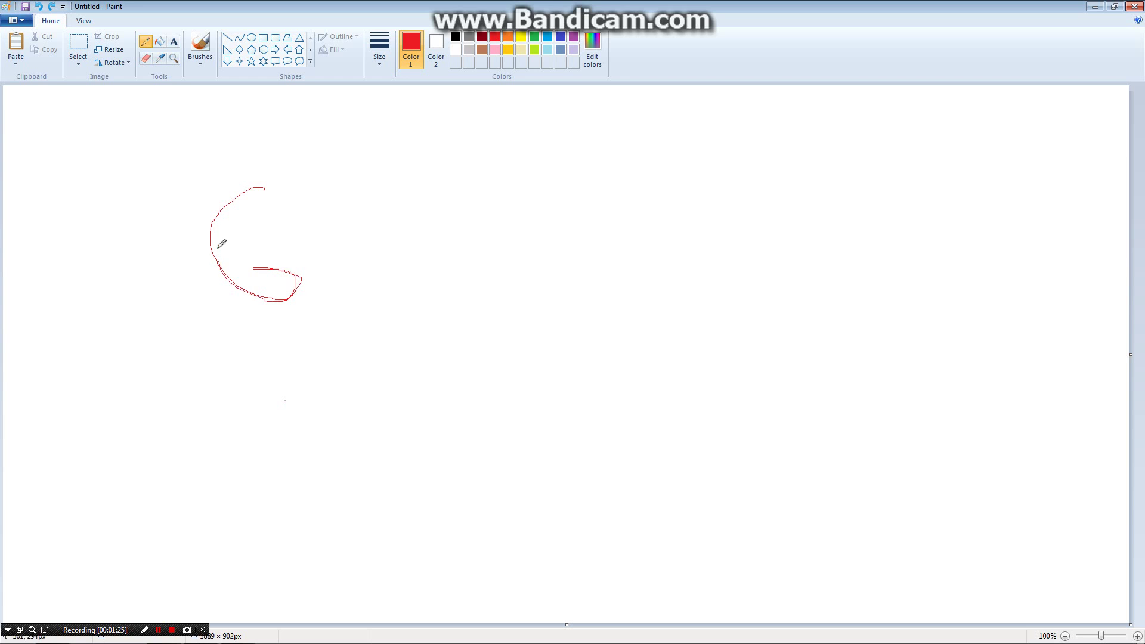
pyautogui.hotkey('ctrl', 'z')
pyautogui.hotkey('ctrl', 'z')
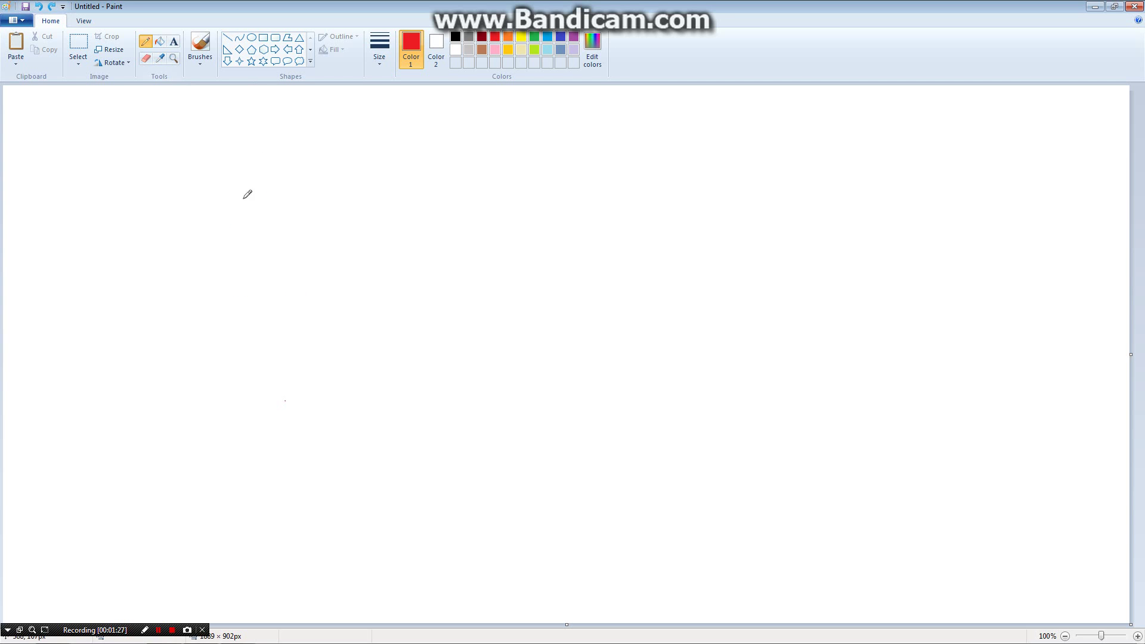
pyautogui.moveTo(246, 205)
pyautogui.mouseDown()
pyautogui.moveTo(225, 265)
pyautogui.moveTo(426, 342)
pyautogui.moveTo(359, 301)
pyautogui.mouseUp()
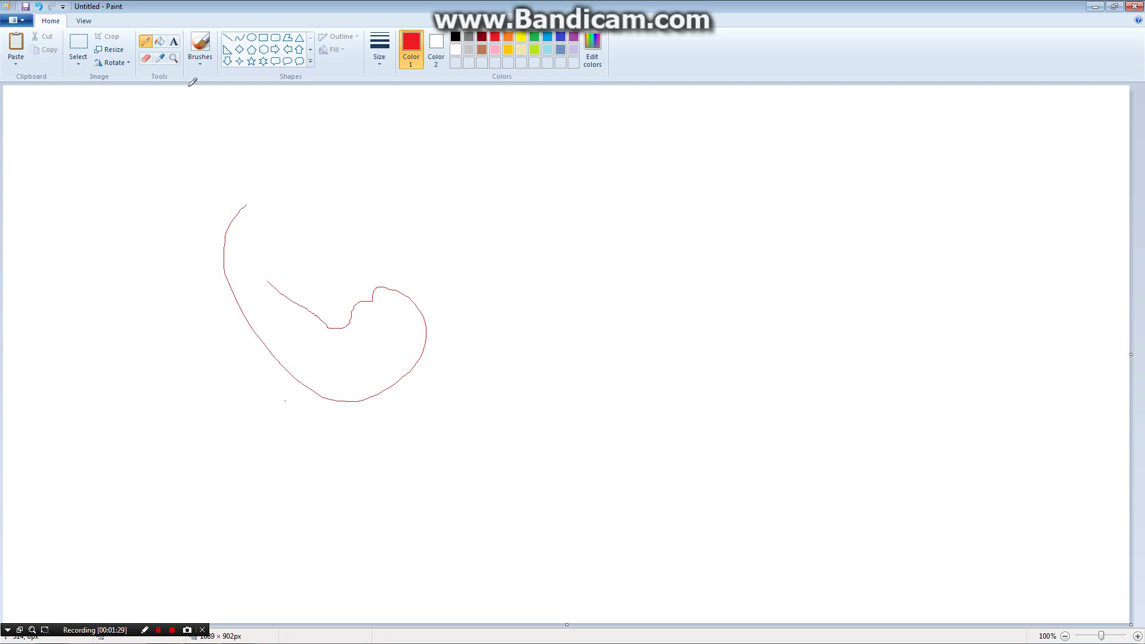
pyautogui.hotkey('ctrl', 'z')
# Flood-fill the whole canvas red, then undo, redo and undo the fill.
pyautogui.click(159, 41)
pyautogui.click(265, 249)
pyautogui.hotkey('ctrl', 'z')
pyautogui.hotkey('ctrl', 'y')
pyautogui.hotkey('ctrl', 'z')
# Draw a text box on the canvas with the Text tool, then discard it.
pyautogui.click(174, 41)
pyautogui.moveTo(157, 166); pyautogui.dragTo(276, 312)
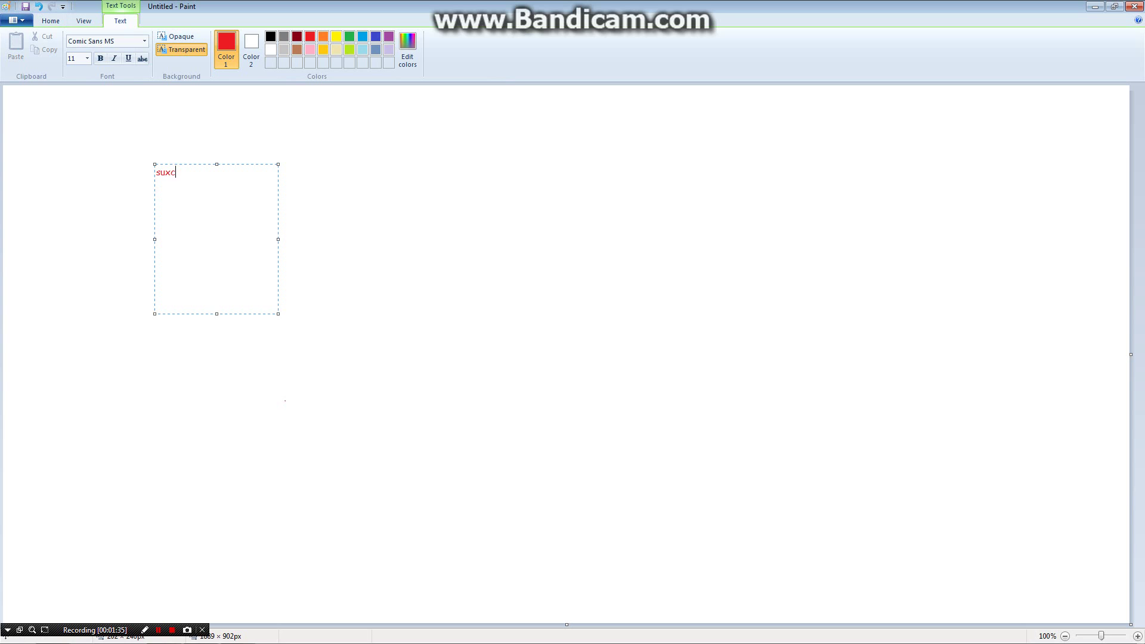
pyautogui.click(120, 179)
pyautogui.click(48, 21)
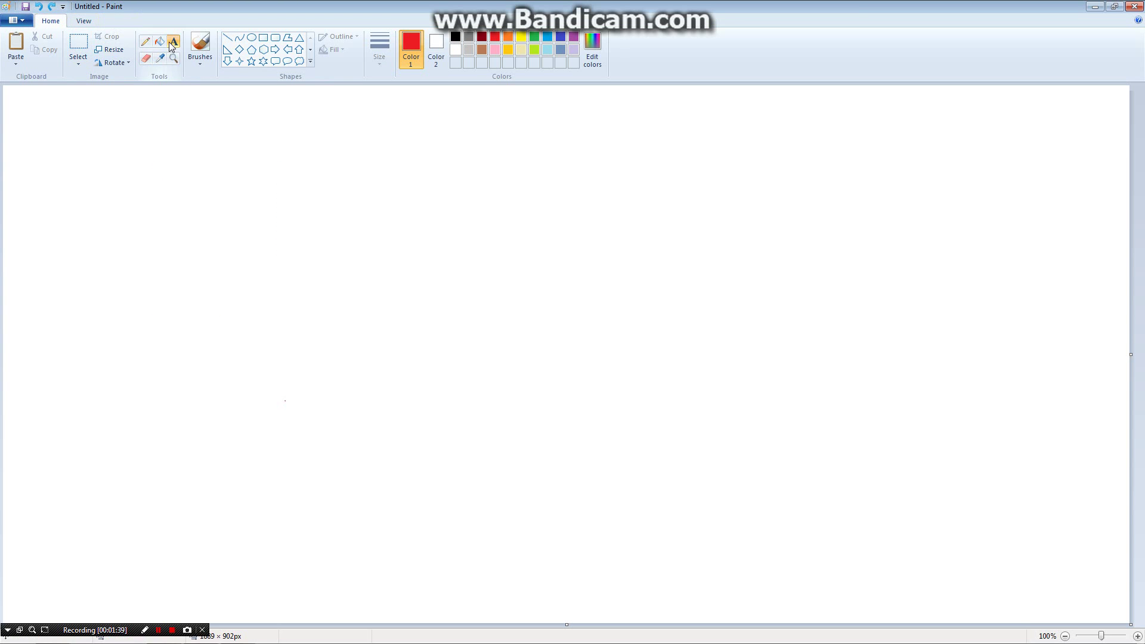
# Place an opaque text box, type and delete 'ssso' in Comic Sans MS, then dismiss it.
pyautogui.click(191, 187)
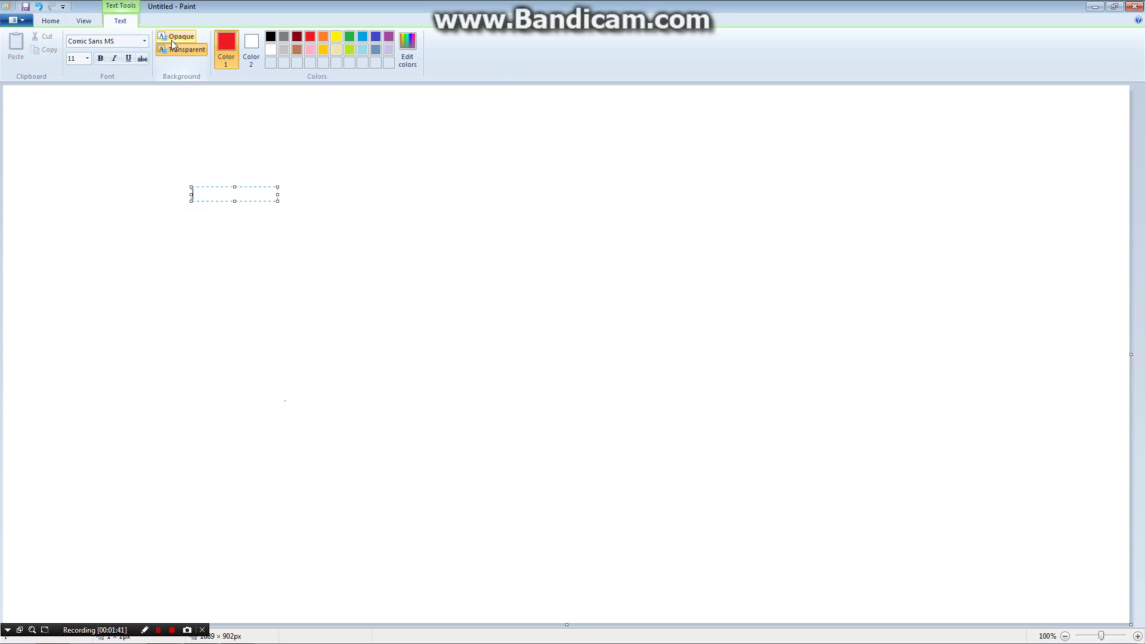
pyautogui.click(172, 43)
pyautogui.write('ssso')
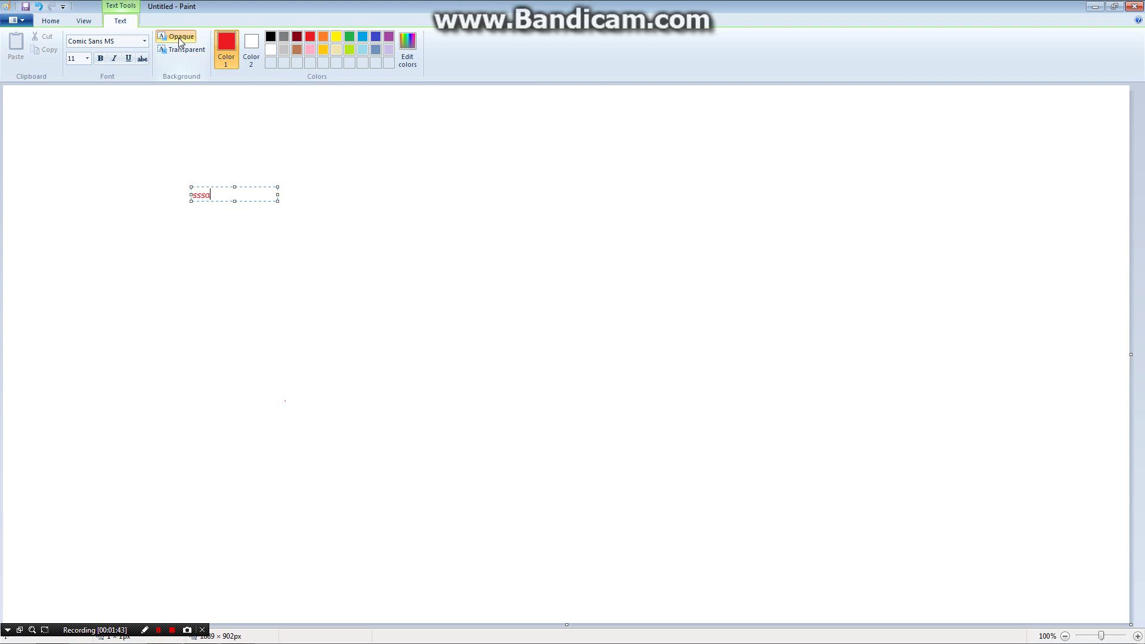
pyautogui.press('BackSpace')
pyautogui.press('BackSpace')
pyautogui.press('BackSpace')
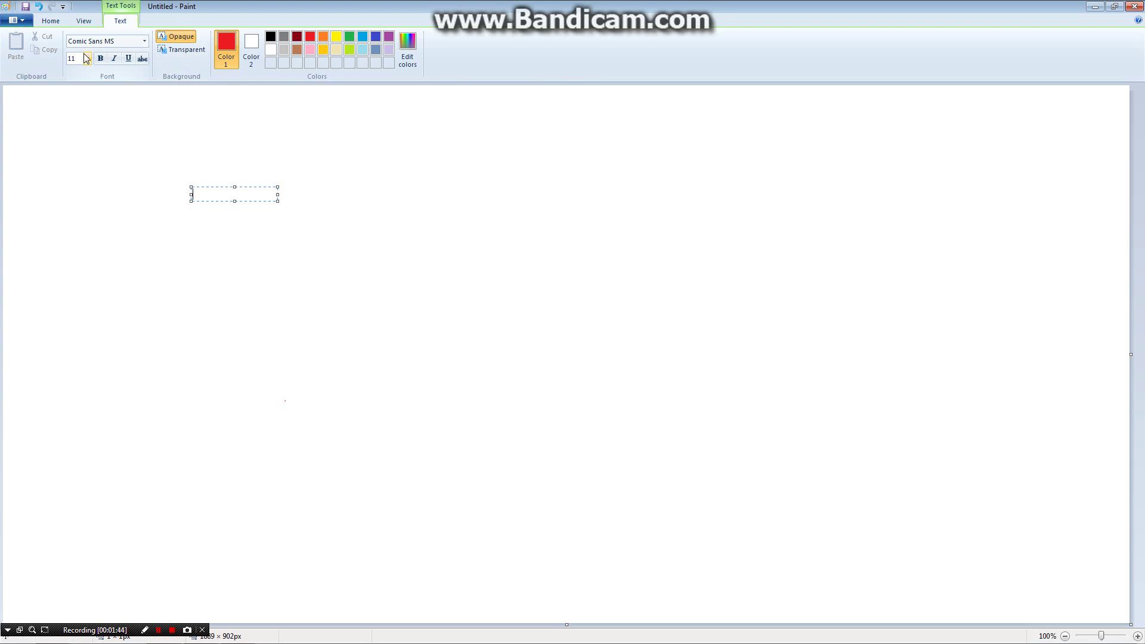
pyautogui.click(144, 41)
pyautogui.click(126, 152)
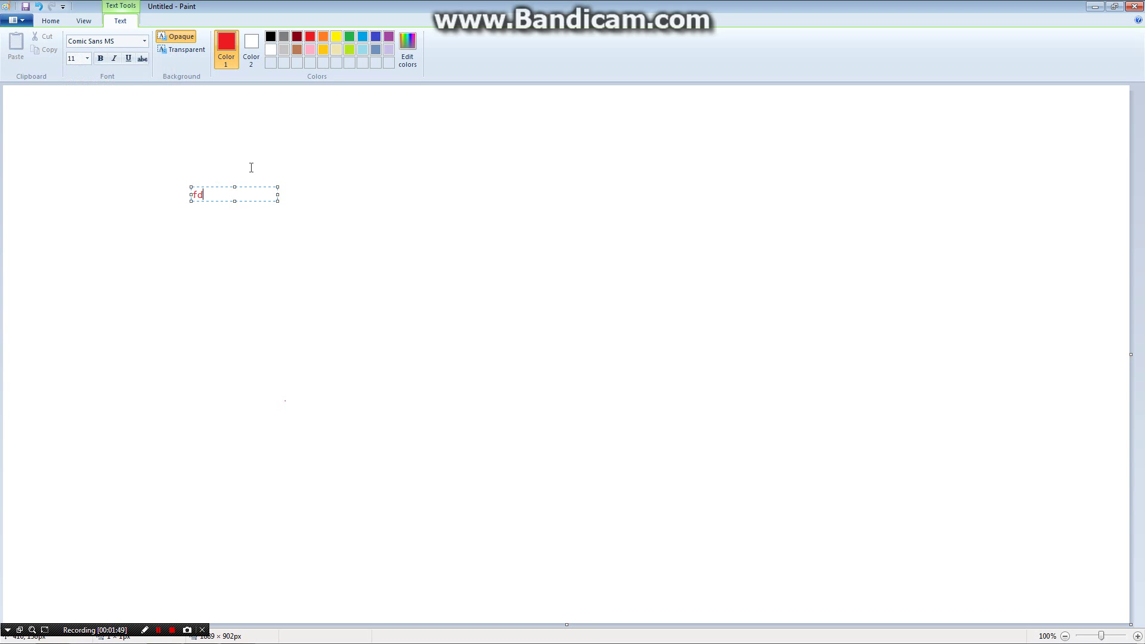
pyautogui.press('BackSpace')
pyautogui.press('BackSpace')
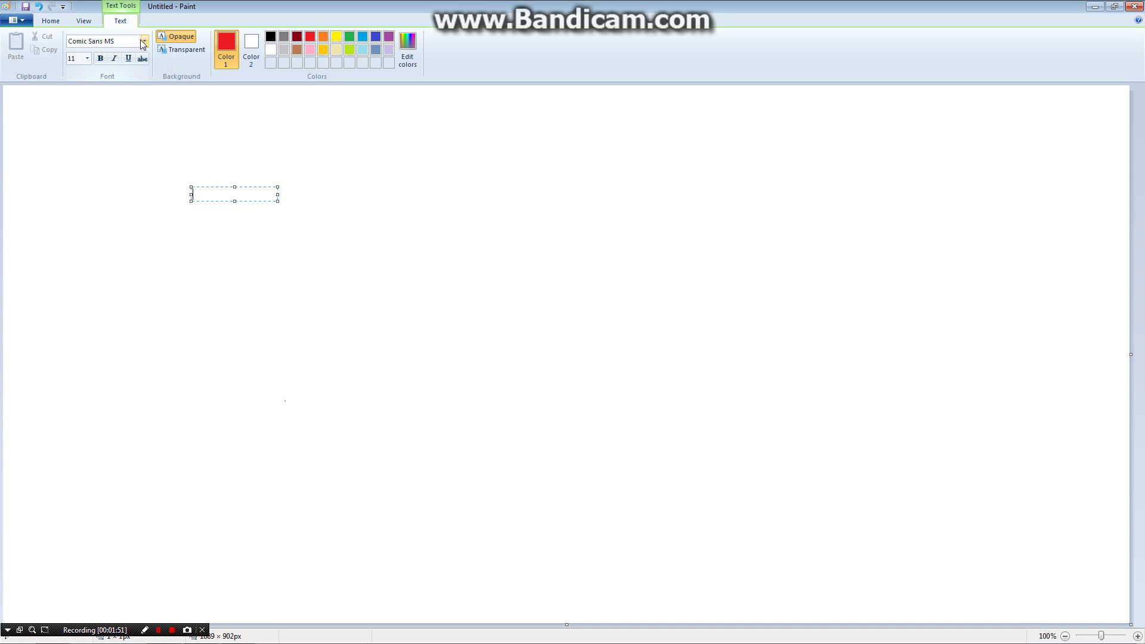
pyautogui.click(51, 20)
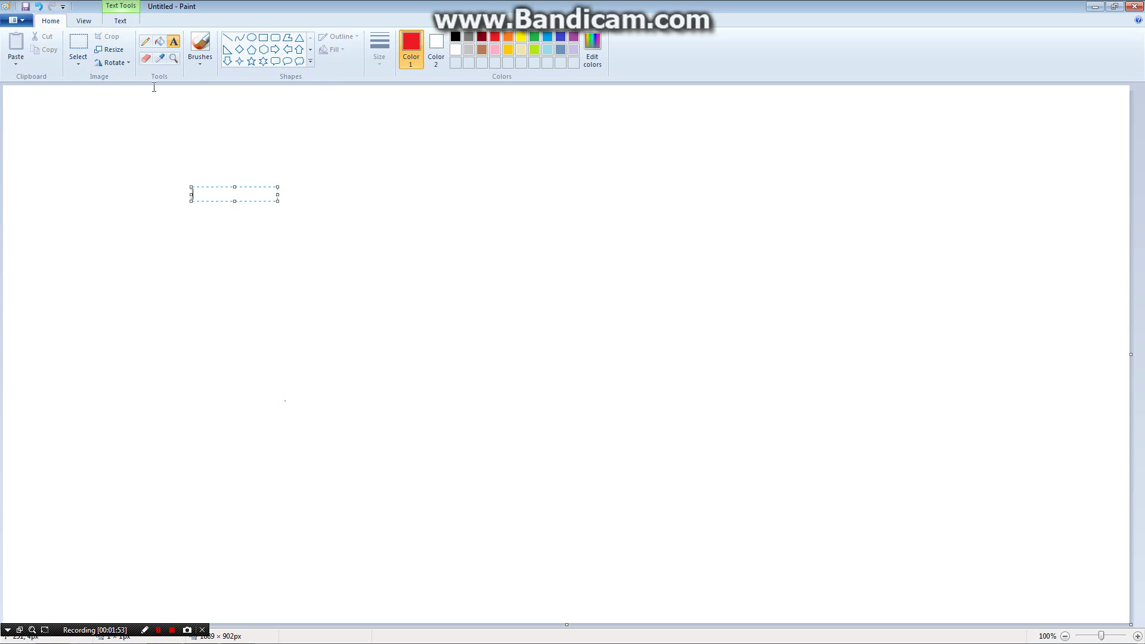
pyautogui.click(117, 168)
# Start a new text box, move it up-left, then draw a taller one near the top centre.
pyautogui.click(258, 217)
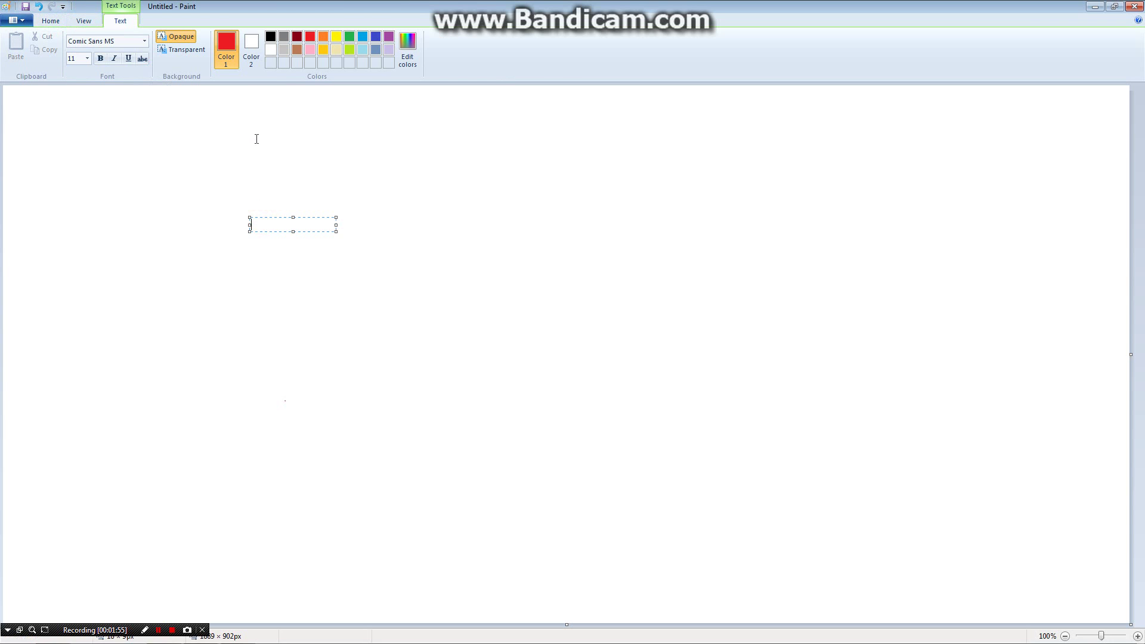
pyautogui.moveTo(263, 243); pyautogui.dragTo(182, 181)
pyautogui.click(50, 21)
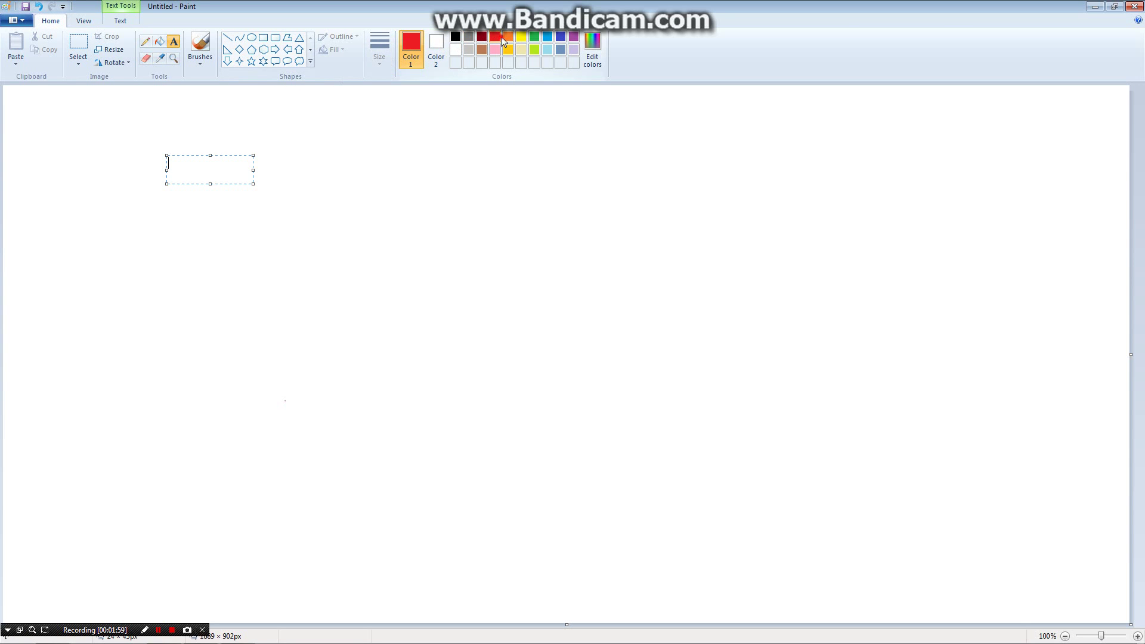
pyautogui.moveTo(531, 171); pyautogui.dragTo(479, 296)
pyautogui.click(50, 21)
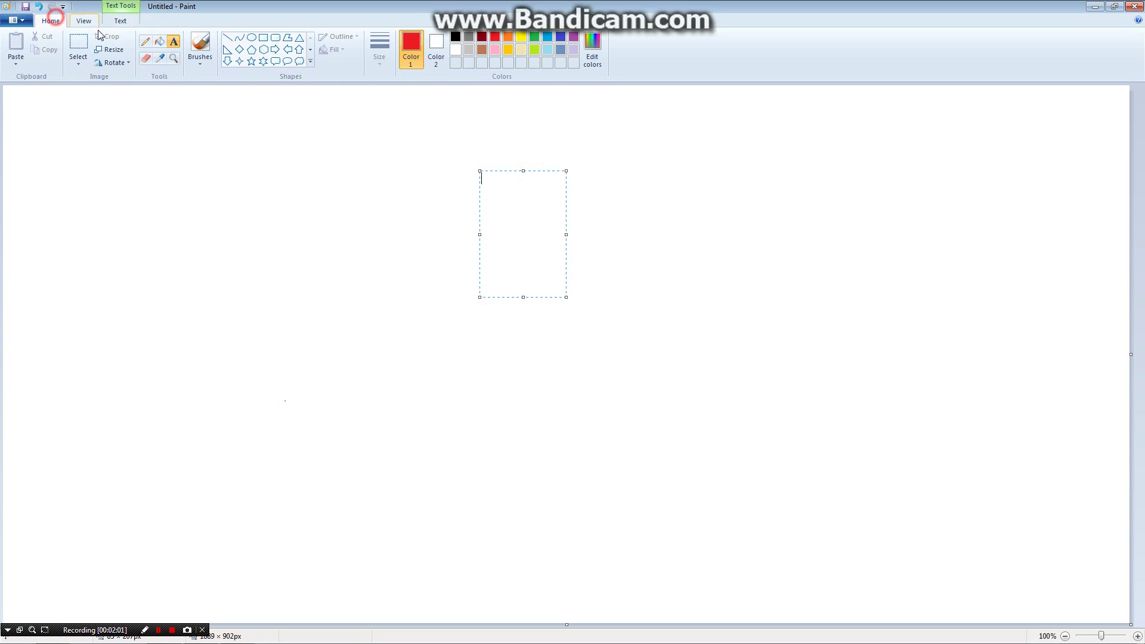
# Draw a red pencil curve, erase its tip with the thickest eraser, then undo it.
pyautogui.click(145, 41)
pyautogui.moveTo(239, 131)
pyautogui.mouseDown()
pyautogui.moveTo(299, 274)
pyautogui.moveTo(124, 291)
pyautogui.mouseUp()
pyautogui.click(146, 57)
pyautogui.moveTo(235, 134); pyautogui.dragTo(229, 147)
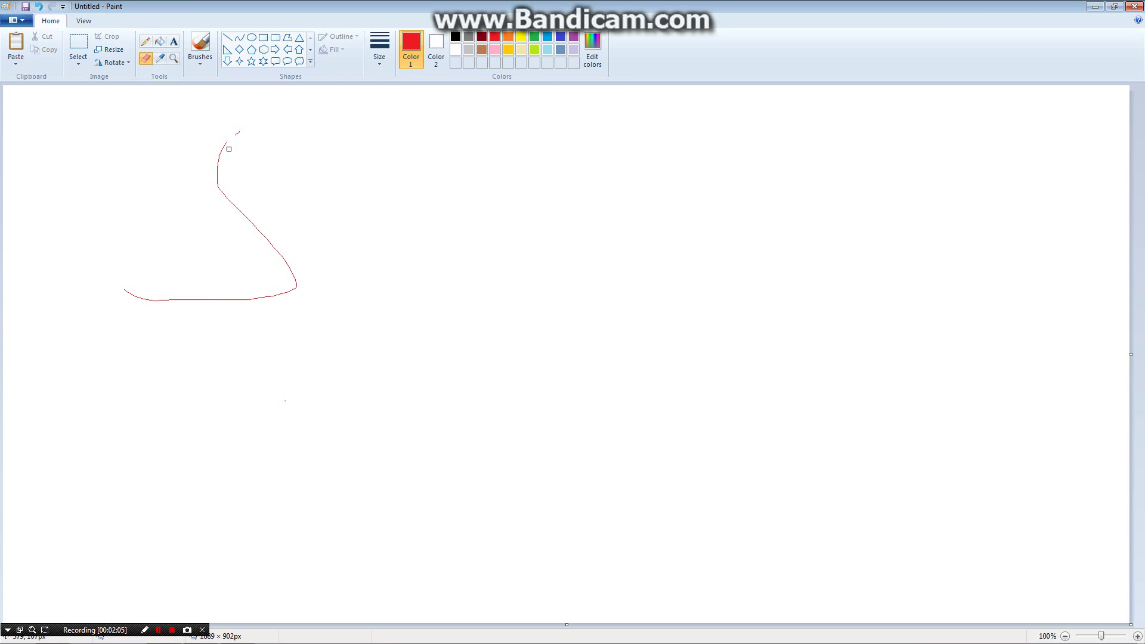
pyautogui.click(372, 66)
pyautogui.click(398, 153)
pyautogui.moveTo(223, 149); pyautogui.dragTo(221, 162)
pyautogui.hotkey('ctrl', 'z')
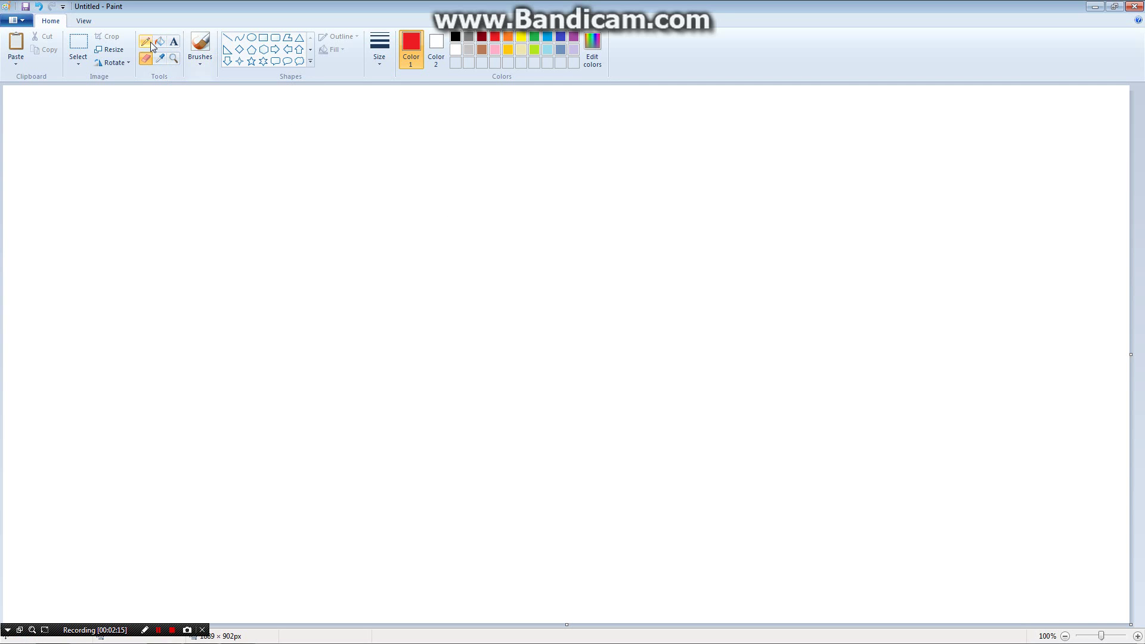
pyautogui.click(199, 46)
# Paint and undo red brush strokes and a dot, briefly trying the colour picker.
pyautogui.moveTo(556, 291)
pyautogui.mouseDown()
pyautogui.moveTo(506, 403)
pyautogui.moveTo(562, 391)
pyautogui.mouseUp()
pyautogui.hotkey('ctrl', 'z')
pyautogui.click(411, 299)
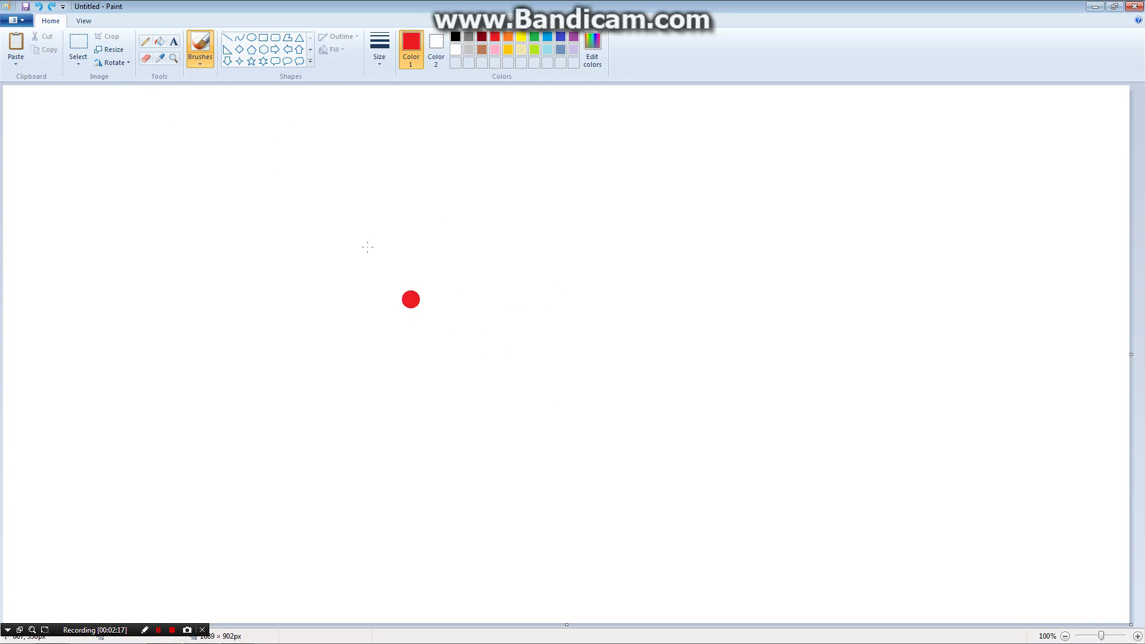
pyautogui.hotkey('ctrl', 'z')
pyautogui.click(163, 57)
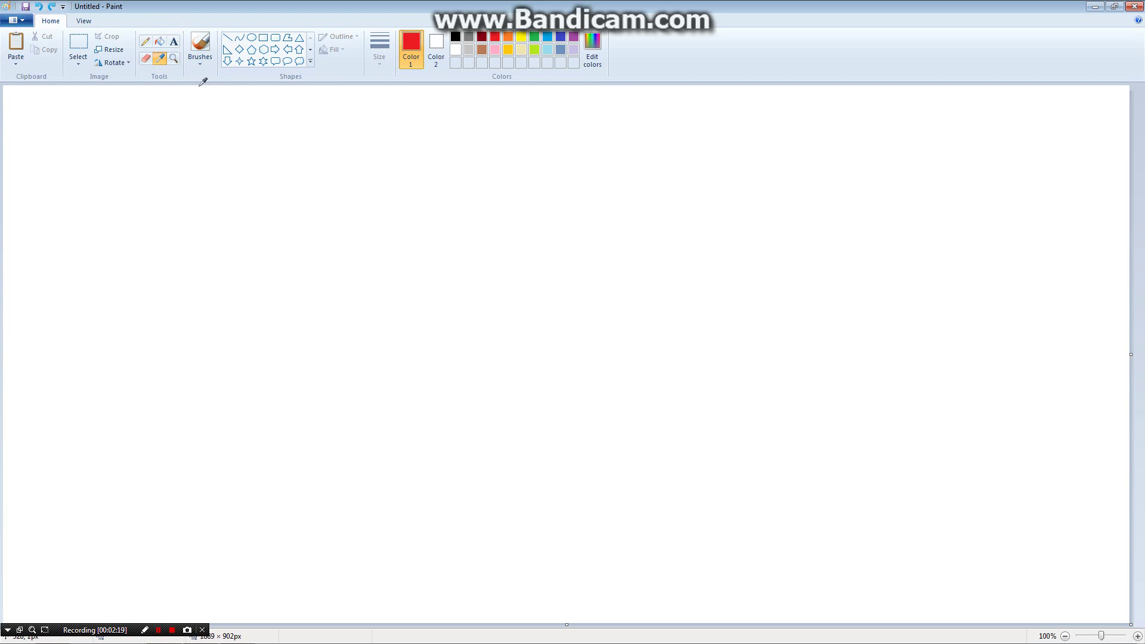
pyautogui.click(200, 45)
pyautogui.moveTo(225, 151); pyautogui.dragTo(262, 346)
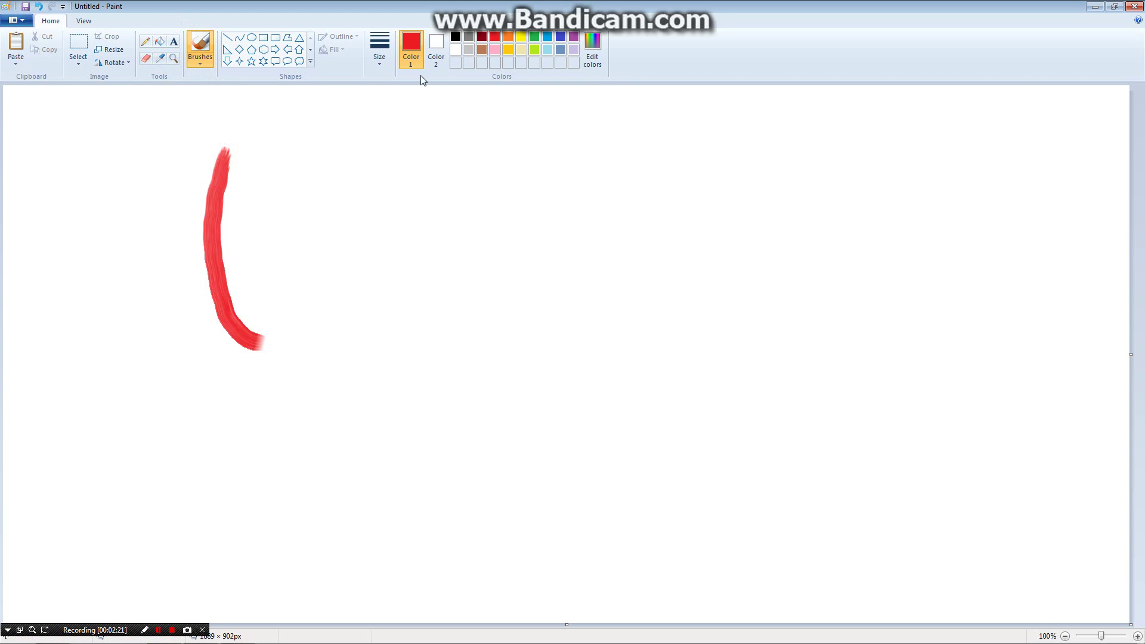
pyautogui.moveTo(444, 134)
pyautogui.mouseDown()
pyautogui.moveTo(460, 223)
pyautogui.moveTo(395, 301)
pyautogui.mouseUp()
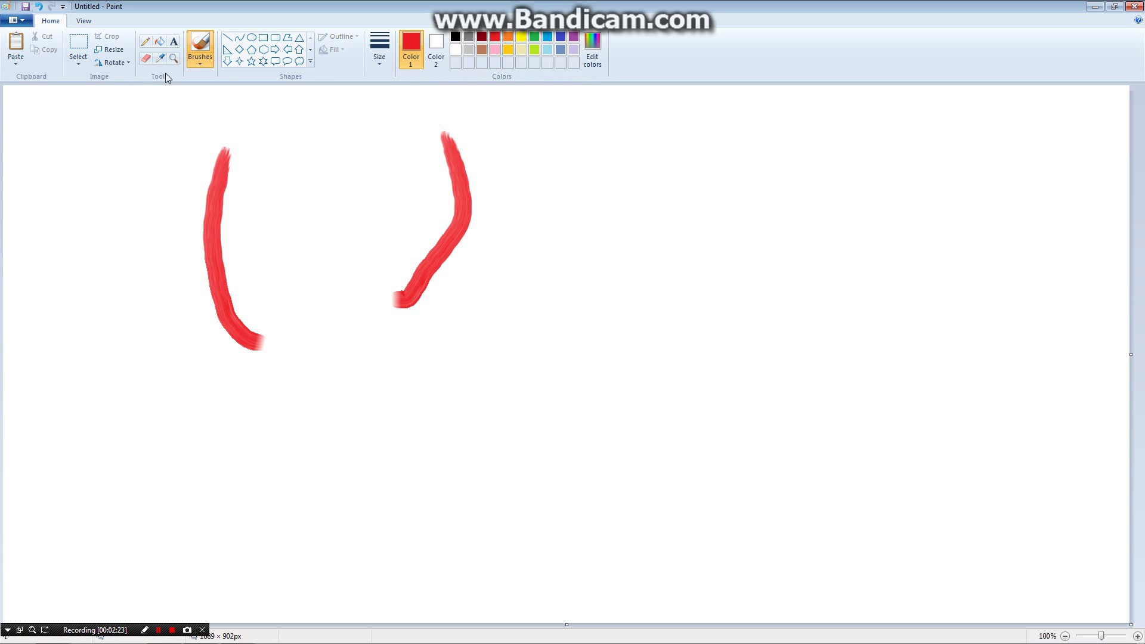
pyautogui.hotkey('ctrl', 'z')
# Paint blue strokes in light blue, sample grey then the blue, and undo everything.
pyautogui.click(546, 37)
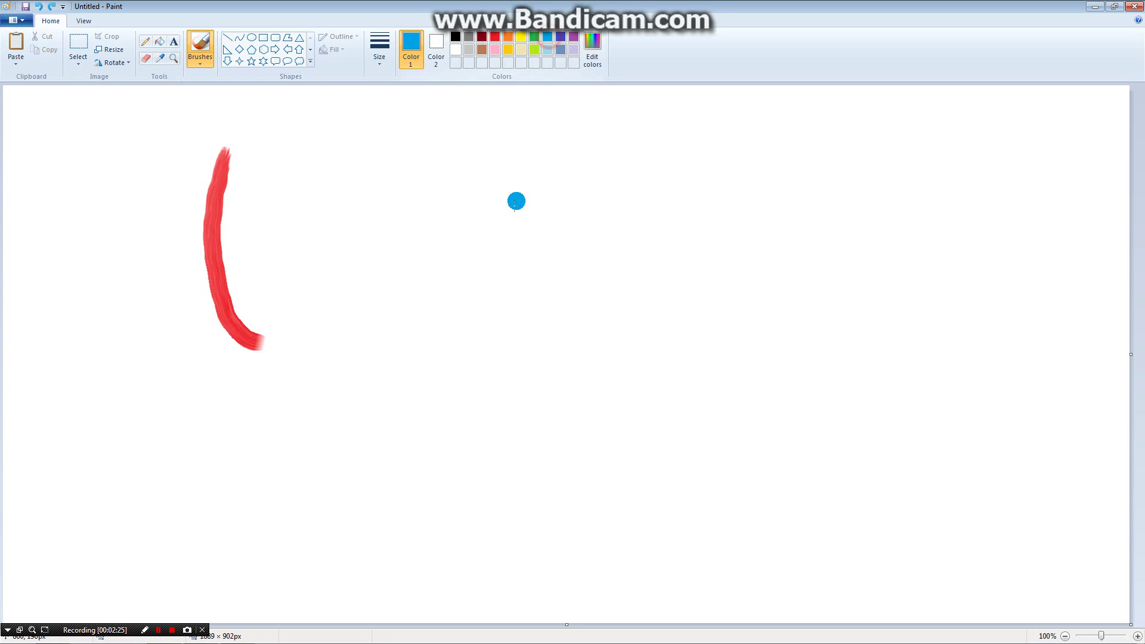
pyautogui.moveTo(508, 218); pyautogui.dragTo(353, 357)
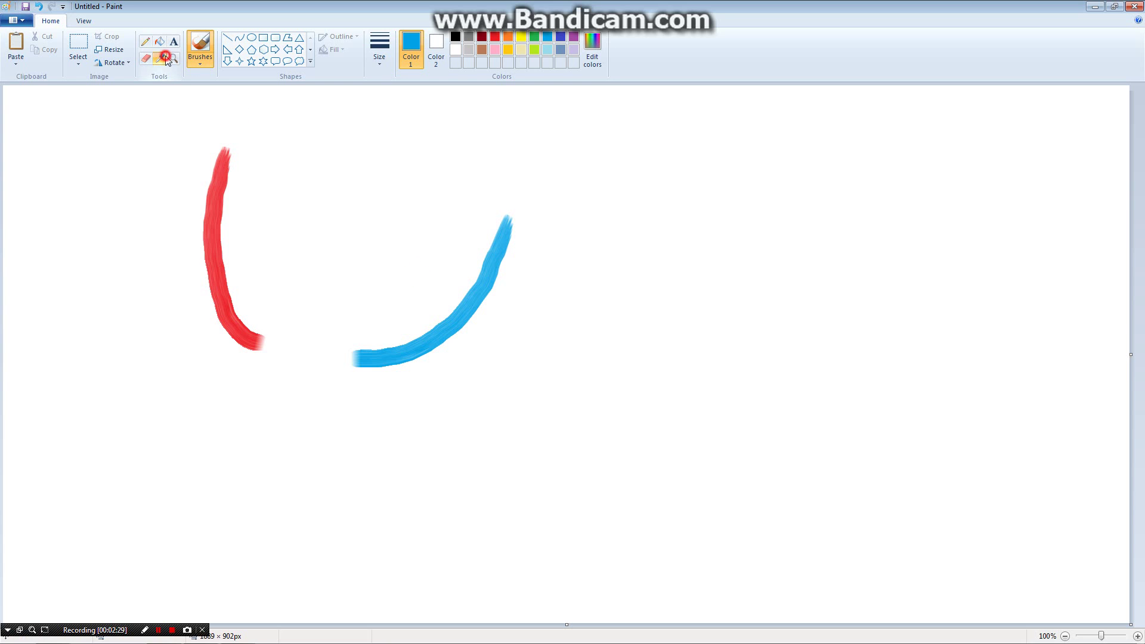
pyautogui.click(164, 58)
pyautogui.click(469, 37)
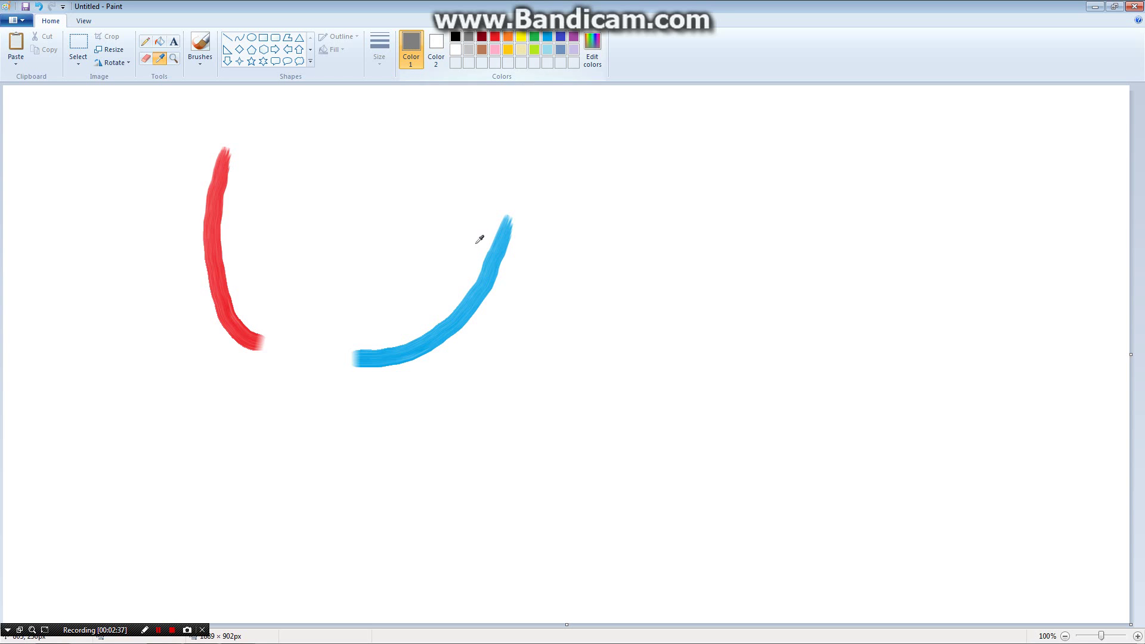
pyautogui.click(465, 313)
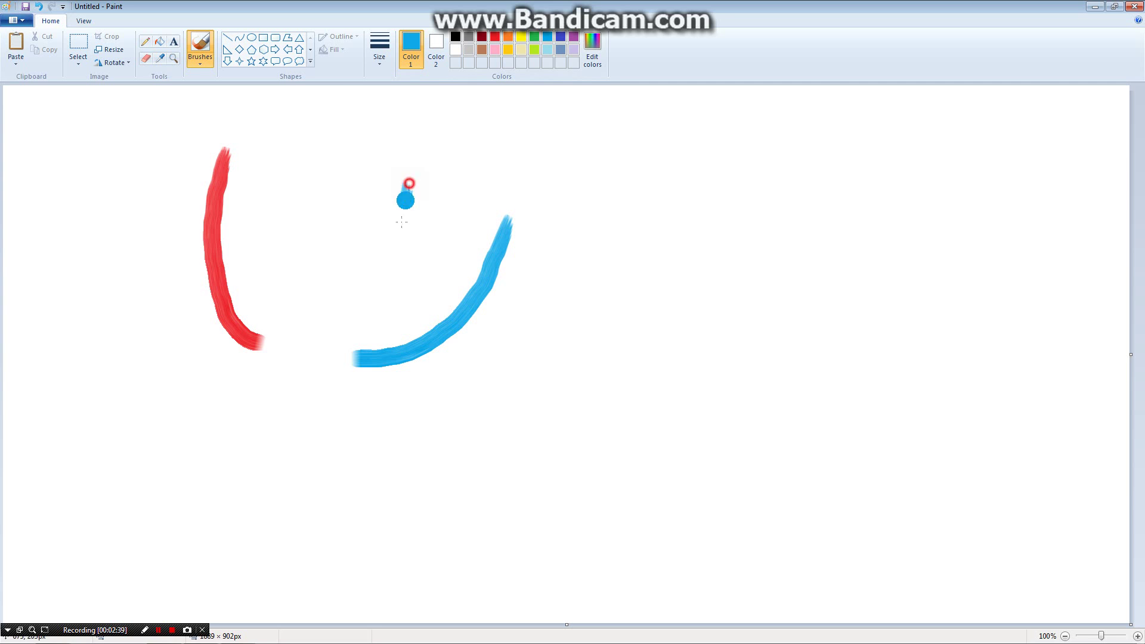
pyautogui.moveTo(406, 185)
pyautogui.mouseDown()
pyautogui.moveTo(362, 296)
pyautogui.moveTo(323, 273)
pyautogui.mouseUp()
pyautogui.hotkey('ctrl', 'z')
pyautogui.hotkey('ctrl', 'z')
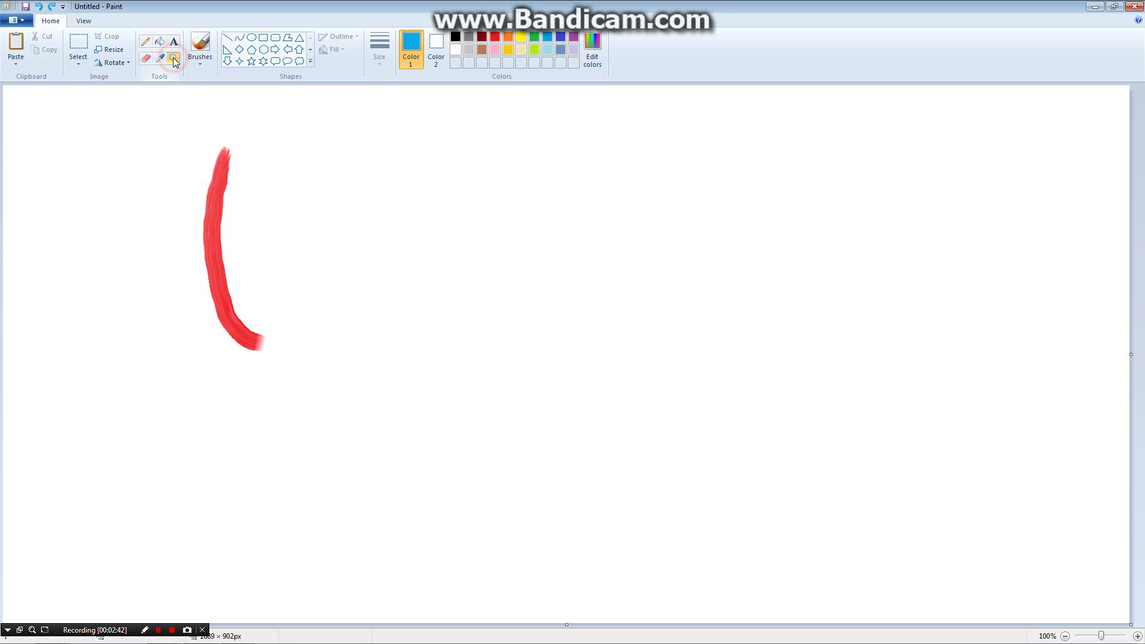
pyautogui.hotkey('ctrl', 'z')
# Use the magnifier and paint a dark red 6 shape on the canvas.
pyautogui.click(173, 58)
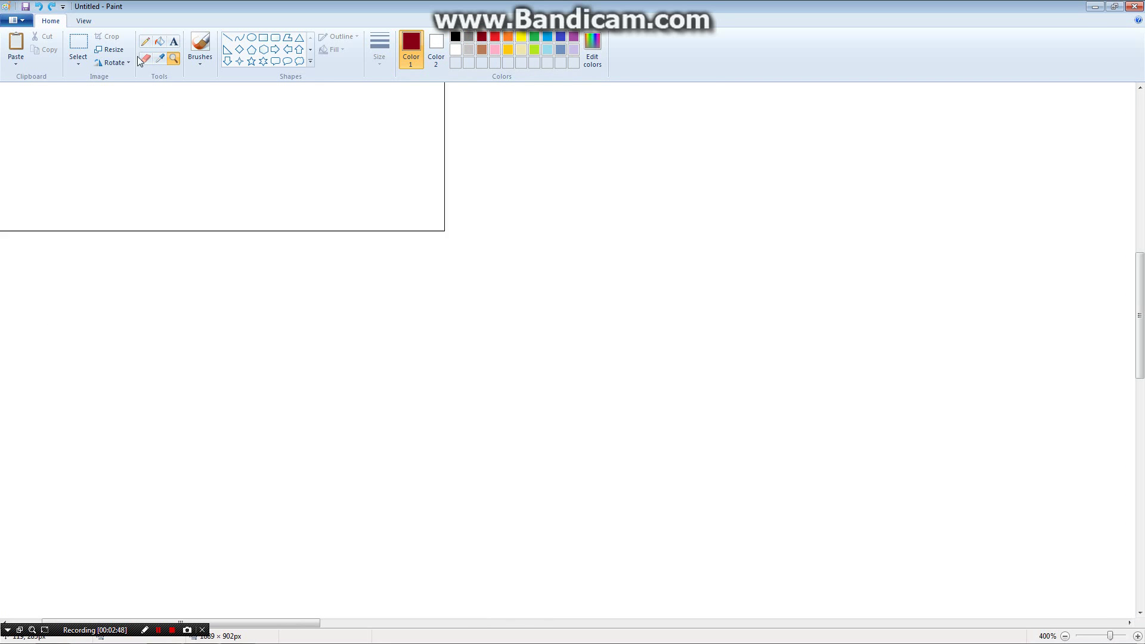
pyautogui.click(200, 47)
pyautogui.moveTo(557, 164)
pyautogui.mouseDown()
pyautogui.moveTo(444, 196)
pyautogui.moveTo(363, 332)
pyautogui.moveTo(551, 453)
pyautogui.mouseUp()
pyautogui.scroll(-1, 511, 370)
pyautogui.scroll(-4, 511, 371)
pyautogui.scroll(1, 319, 320)
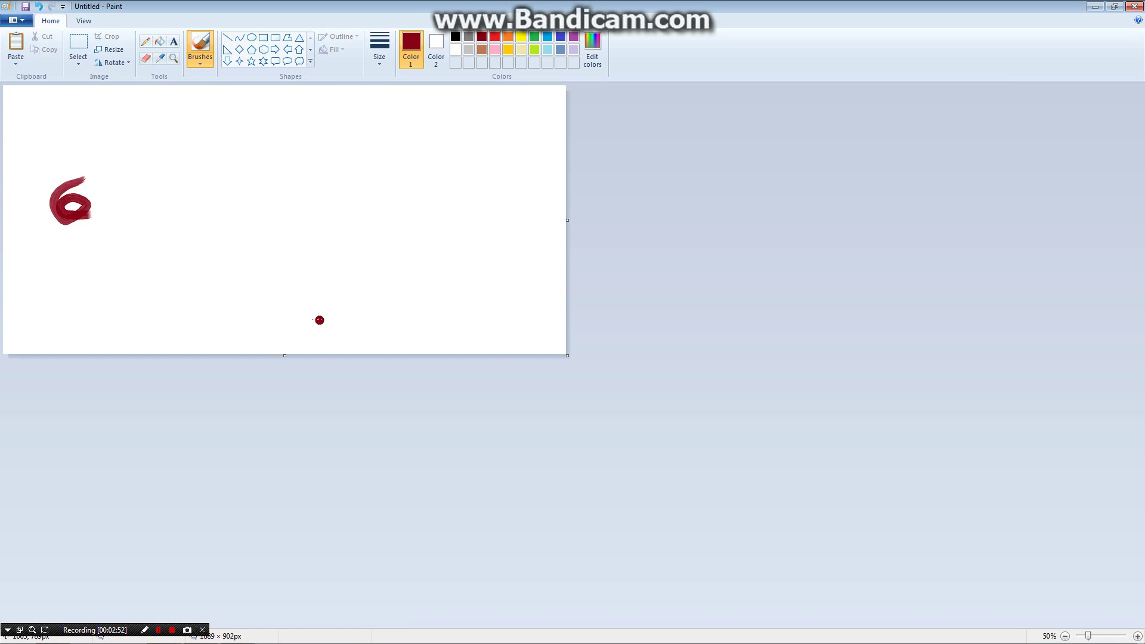
pyautogui.scroll(1, 250, 99)
# Zoom in repeatedly on the dark red 6, then undo the painting.
pyautogui.click(172, 58)
pyautogui.click(186, 332)
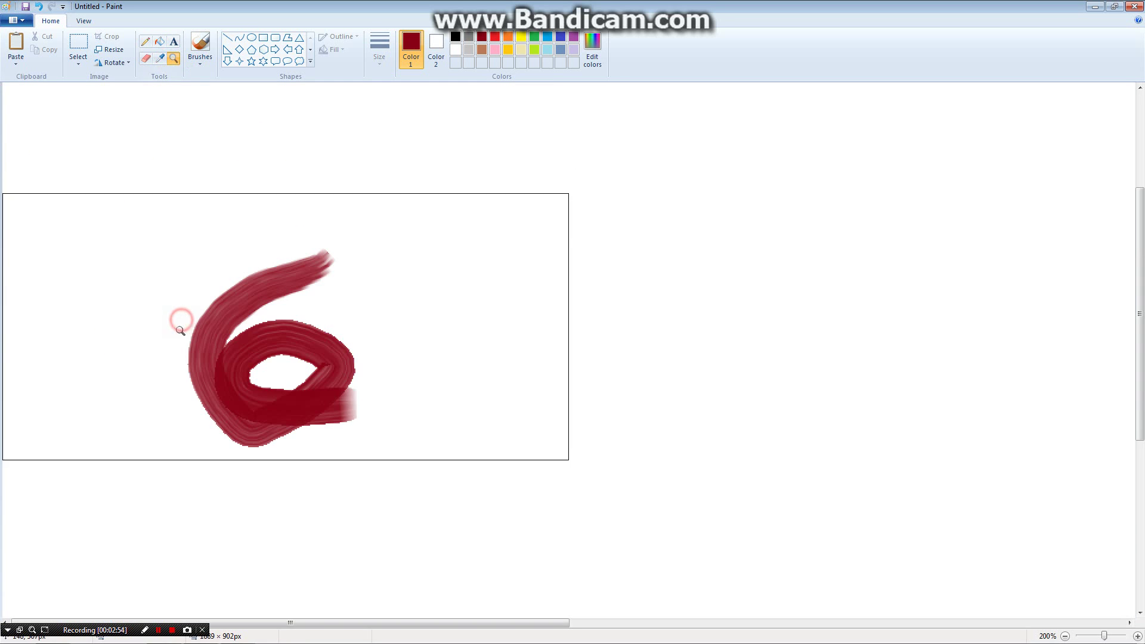
pyautogui.click(240, 368)
pyautogui.click(471, 210)
pyautogui.click(406, 435)
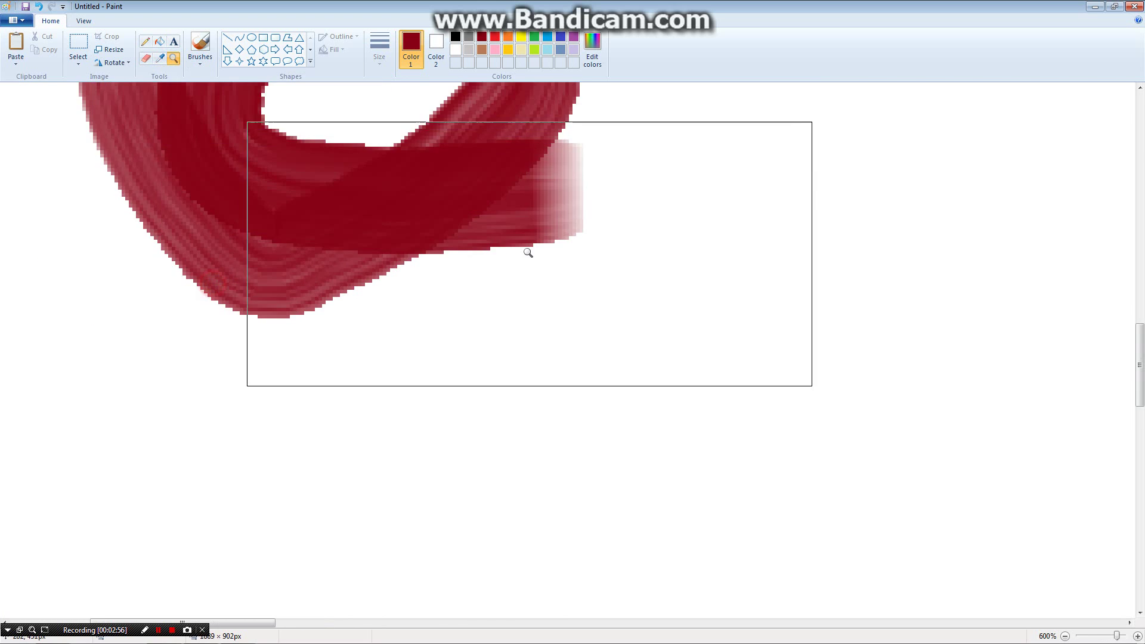
pyautogui.click(524, 248)
pyautogui.click(522, 244)
pyautogui.hotkey('ctrl', 'z')
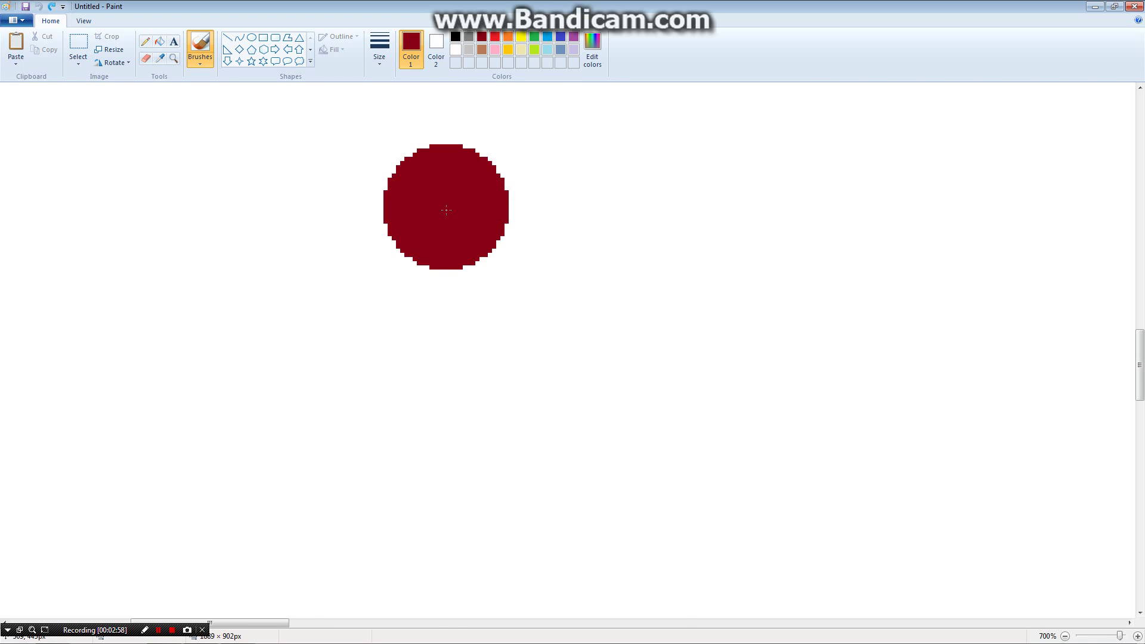
pyautogui.scroll(-4, 430, 216)
pyautogui.scroll(-5, 429, 216)
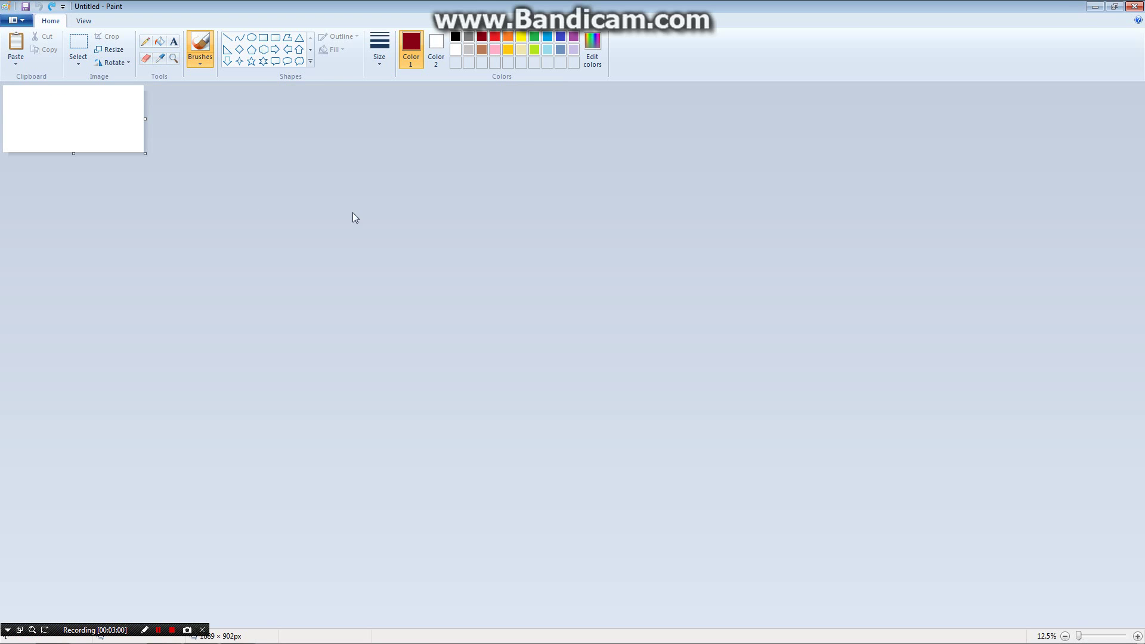
pyautogui.scroll(3, 352, 217)
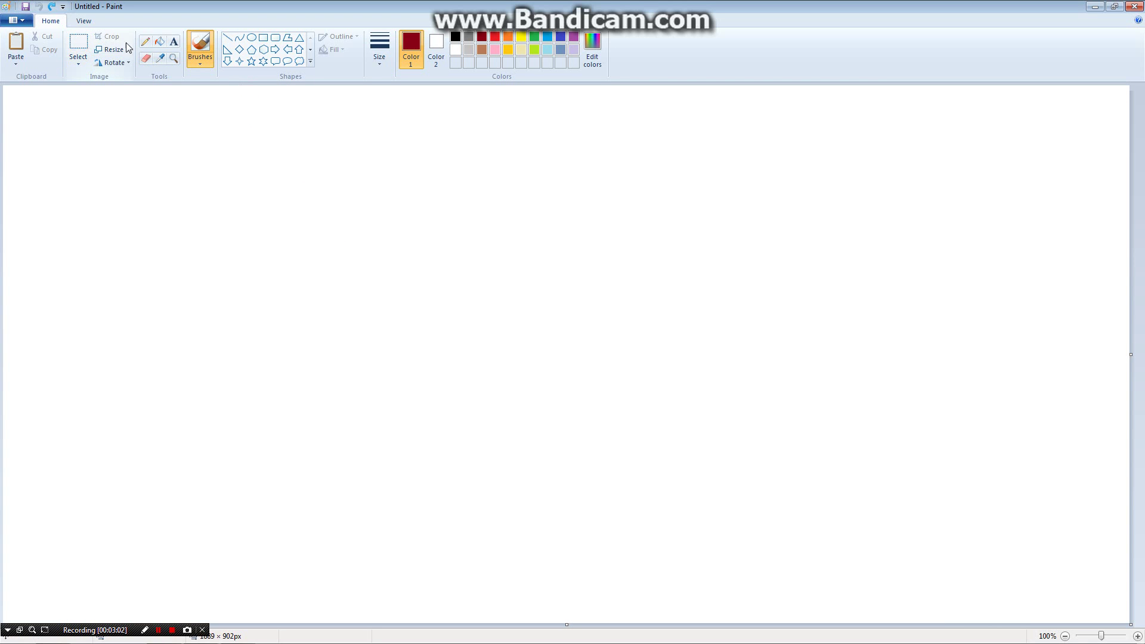
# Paint a grey oval with a hook, select and move it, then undo both.
pyautogui.click(469, 36)
pyautogui.moveTo(387, 139)
pyautogui.mouseDown()
pyautogui.moveTo(335, 176)
pyautogui.moveTo(316, 339)
pyautogui.moveTo(344, 340)
pyautogui.mouseUp()
pyautogui.moveTo(333, 235); pyautogui.dragTo(361, 283)
pyautogui.click(77, 41)
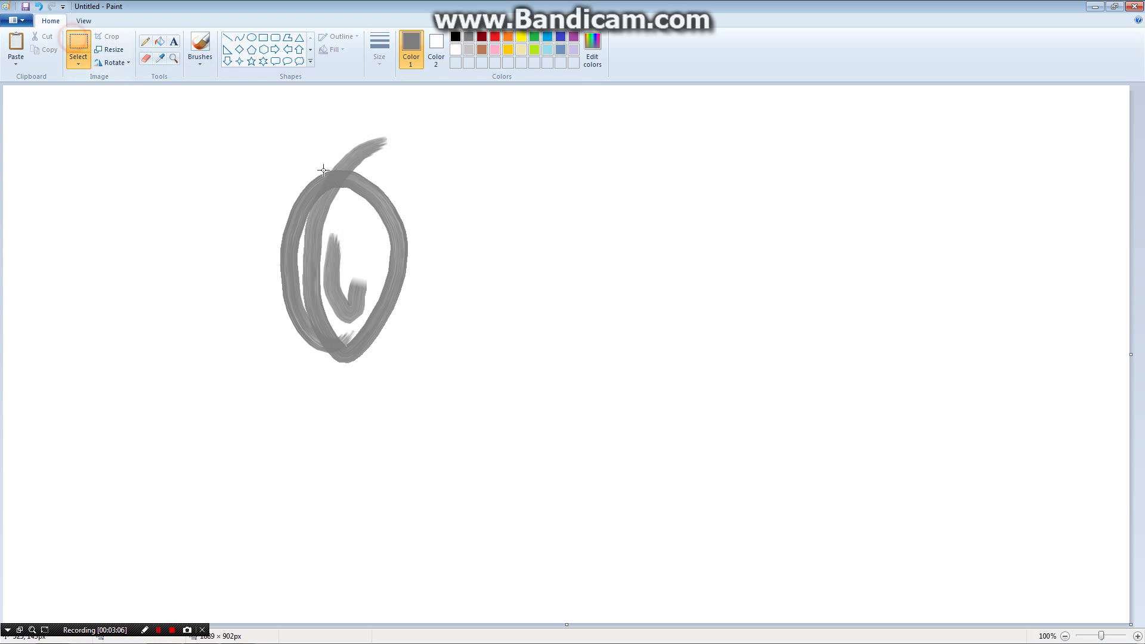
pyautogui.moveTo(225, 109)
pyautogui.mouseDown()
pyautogui.moveTo(344, 232)
pyautogui.moveTo(438, 389)
pyautogui.mouseUp()
pyautogui.moveTo(301, 321)
pyautogui.mouseDown()
pyautogui.moveTo(480, 435)
pyautogui.moveTo(767, 427)
pyautogui.moveTo(217, 276)
pyautogui.moveTo(490, 388)
pyautogui.moveTo(463, 391)
pyautogui.mouseUp()
pyautogui.hotkey('ctrl', 'z')
pyautogui.hotkey('ctrl', 'z')
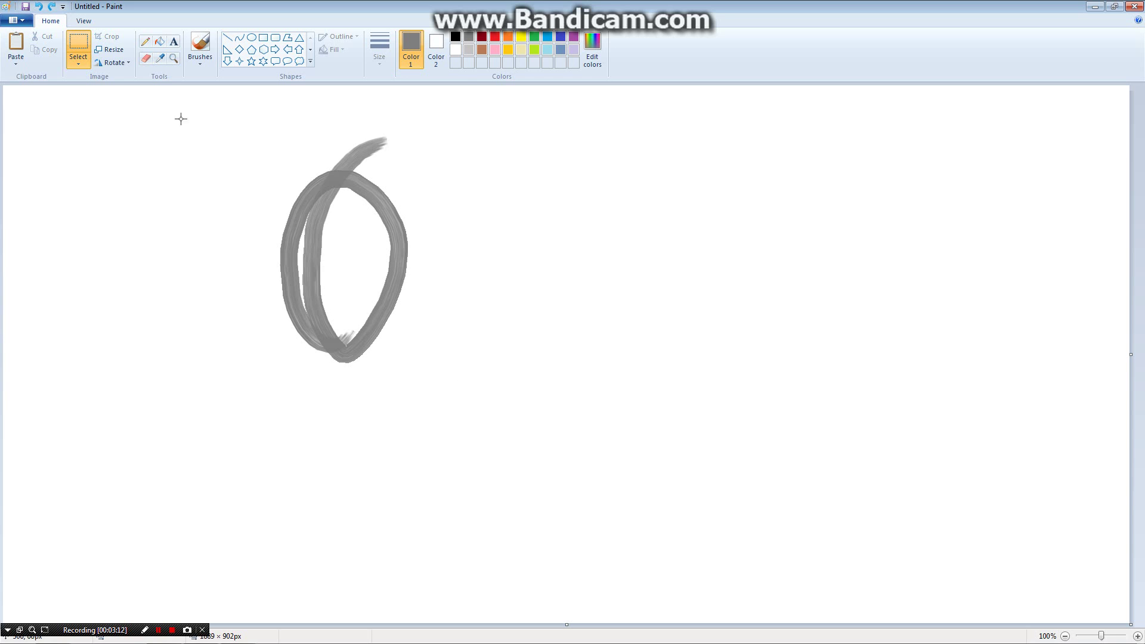
pyautogui.hotkey('ctrl', 'z')
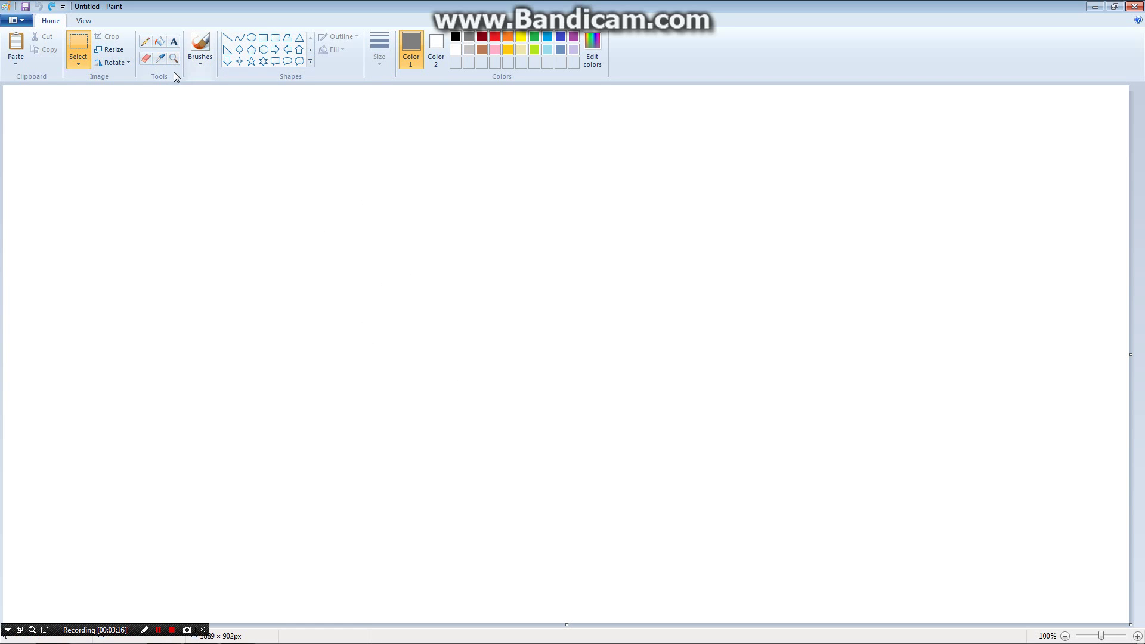
# Draw a grey diagonal line and undo it, then sketch a curve on the canvas.
pyautogui.click(227, 38)
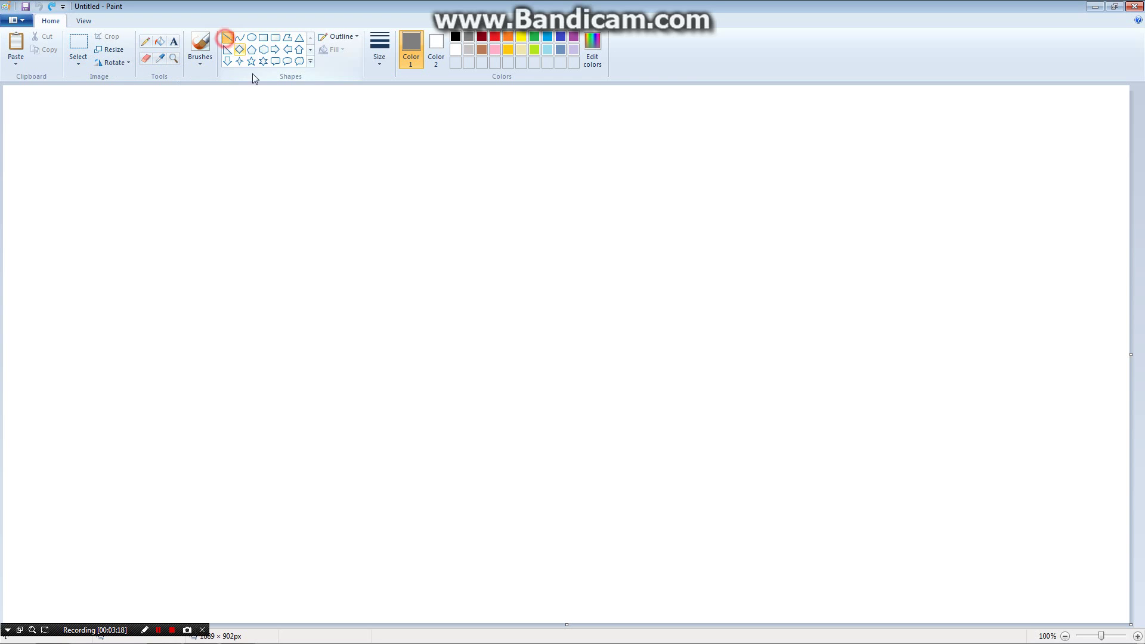
pyautogui.moveTo(297, 162); pyautogui.dragTo(373, 371)
pyautogui.hotkey('ctrl', 'z')
pyautogui.click(239, 37)
pyautogui.moveTo(307, 124)
pyautogui.mouseDown()
pyautogui.moveTo(230, 473)
pyautogui.moveTo(373, 460)
pyautogui.moveTo(414, 245)
pyautogui.mouseUp()
# Draw, widen and undo a tall ellipse, then peek at the View tab and return to Home.
pyautogui.click(251, 37)
pyautogui.moveTo(511, 241); pyautogui.dragTo(448, 455)
pyautogui.moveTo(485, 292); pyautogui.dragTo(354, 311)
pyautogui.hotkey('ctrl', 'z')
pyautogui.hotkey('ctrl', 'z')
pyautogui.scroll(-1, 258, 62)
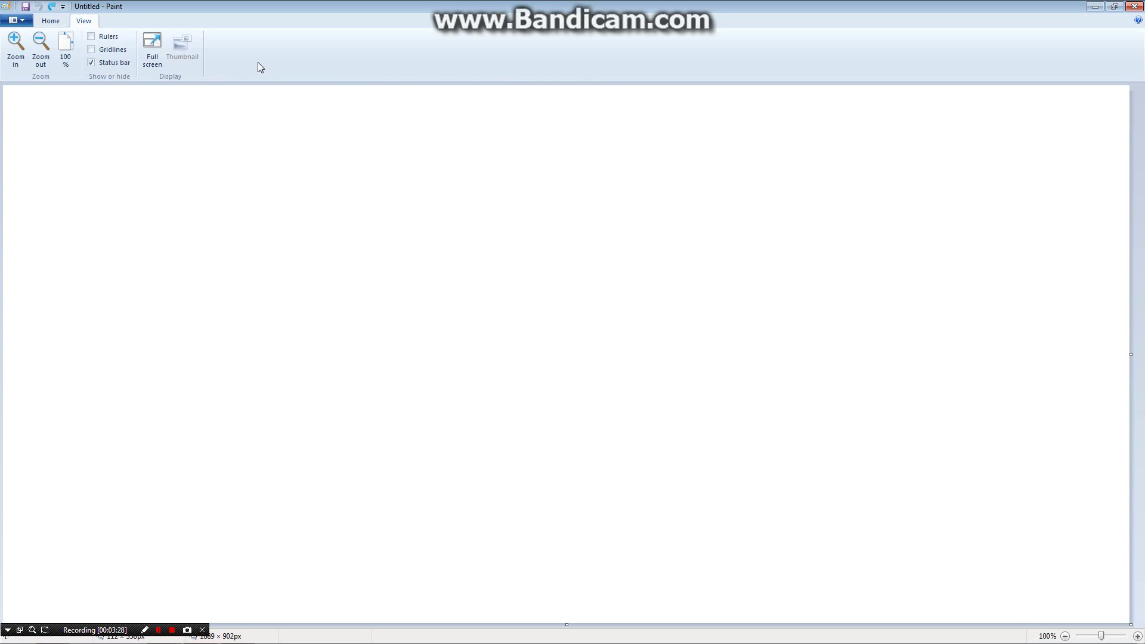
pyautogui.scroll(1, 258, 62)
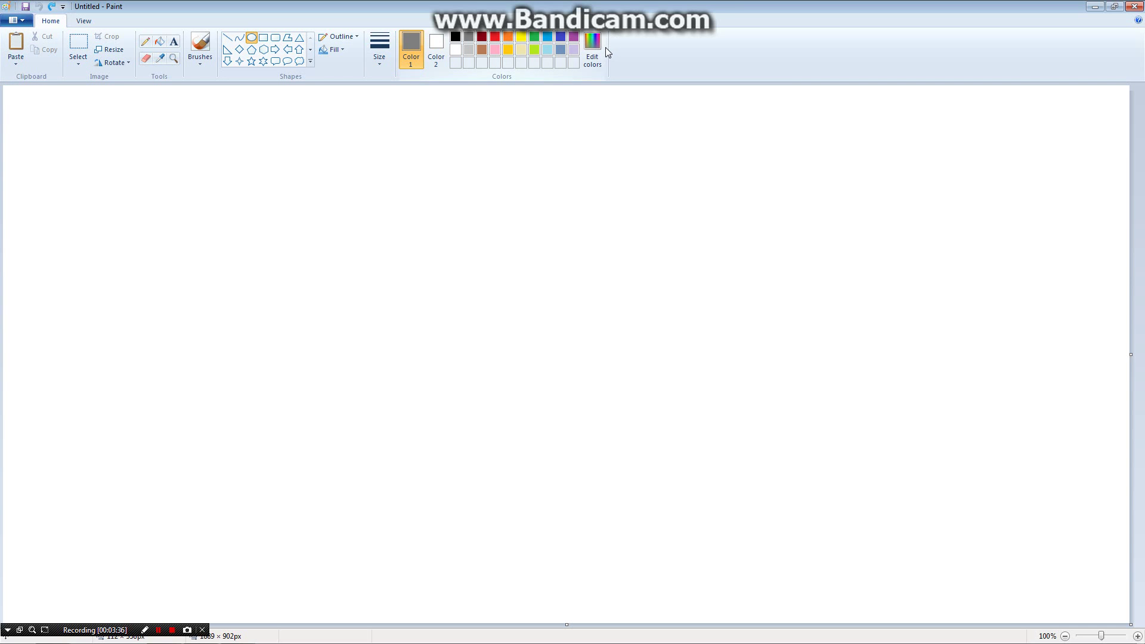
pyautogui.click(84, 21)
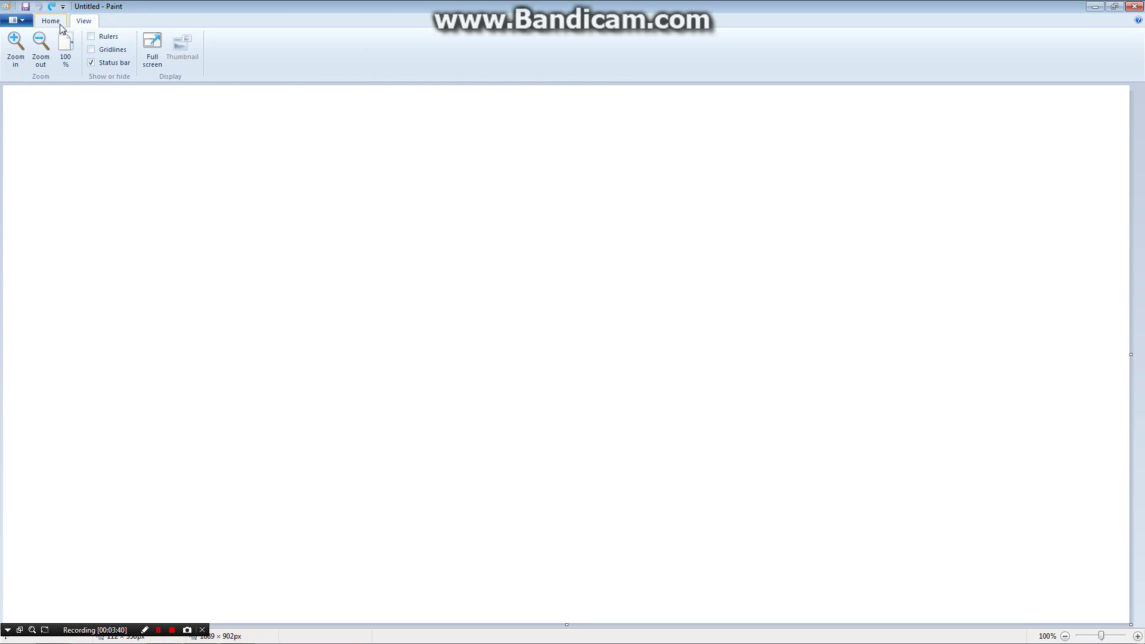
pyautogui.click(52, 21)
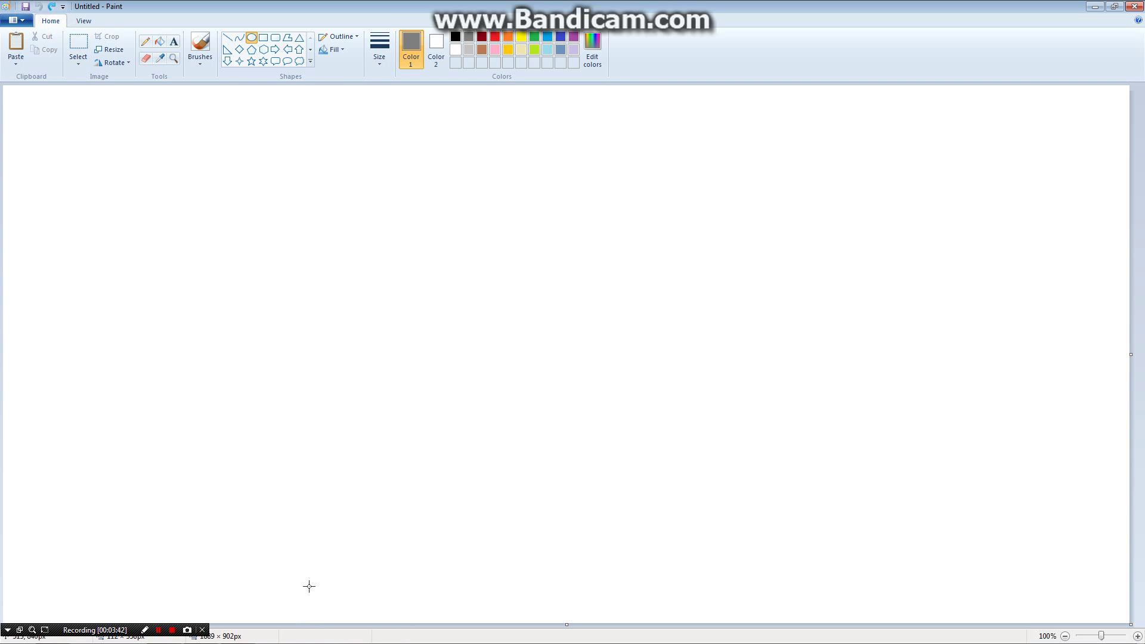